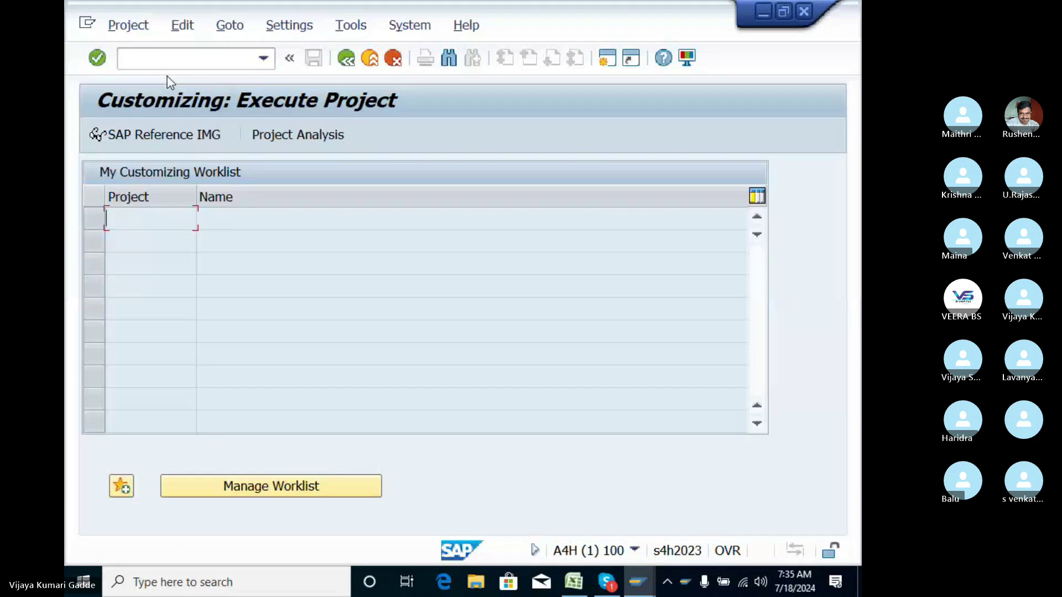
# Open the SAP Reference IMG and expand Financial Accounting, Financial Accounting Global Settings, Ledgers, Ledger
pyautogui.click(168, 137)
pyautogui.click(109, 360)
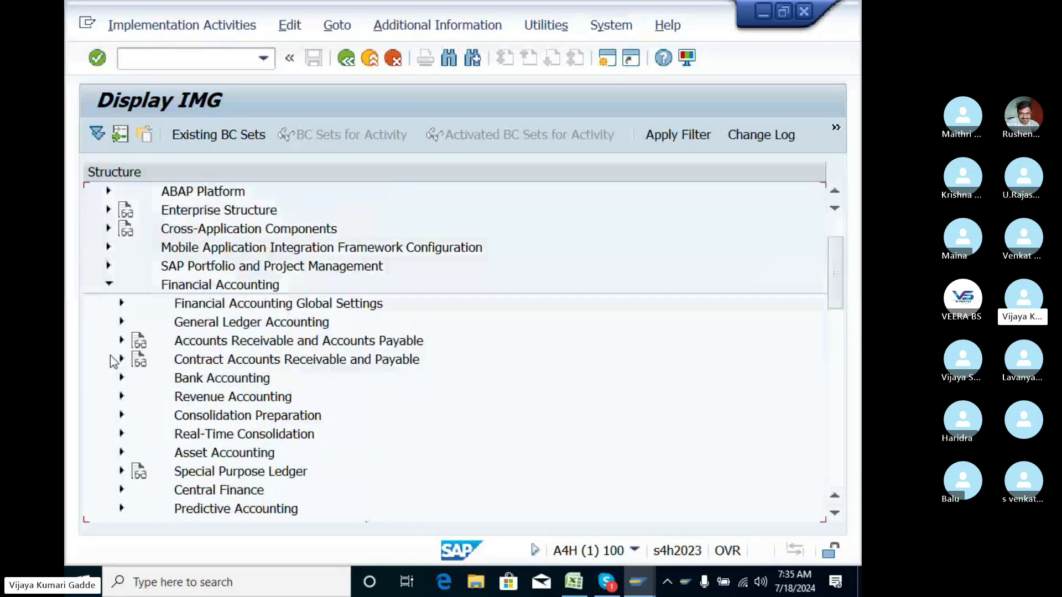
pyautogui.click(122, 305)
pyautogui.click(134, 247)
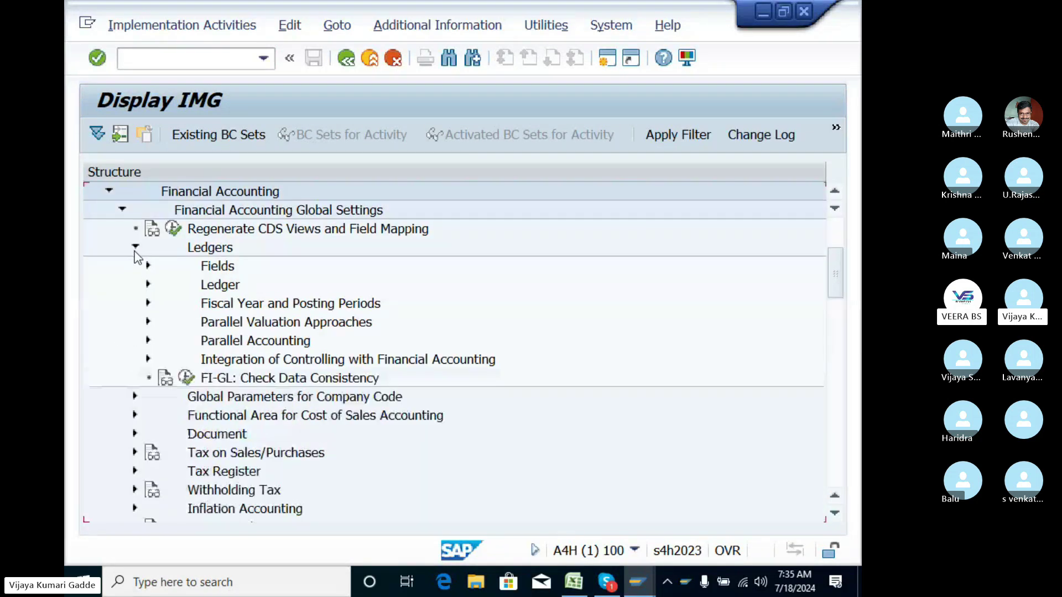
pyautogui.click(147, 285)
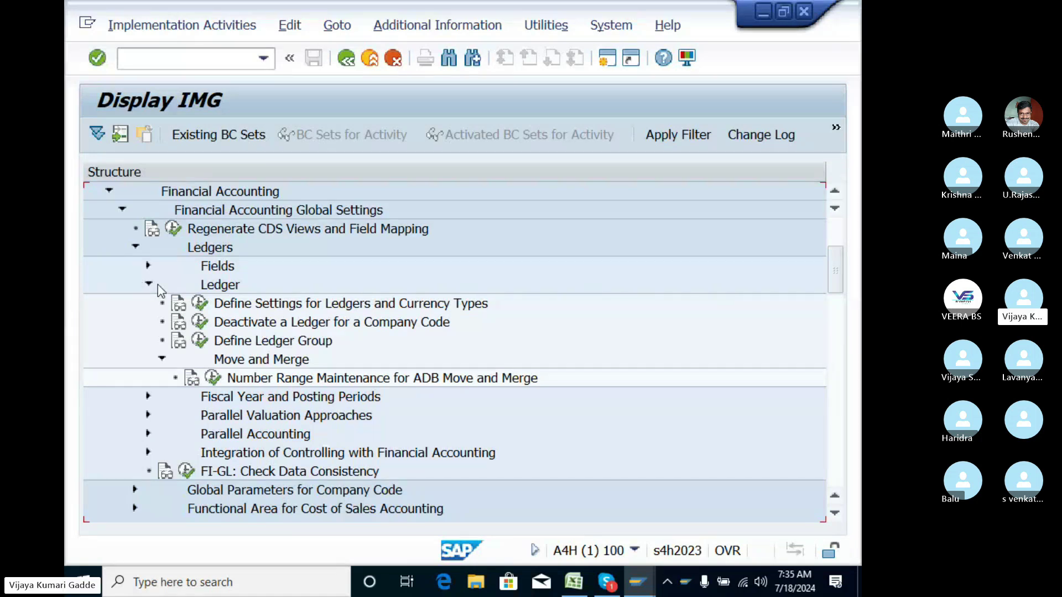
# Open Define Settings for Ledgers and Currency Types in change mode, declining display-only access and acknowledging the consistency check messages
pyautogui.click(201, 304)
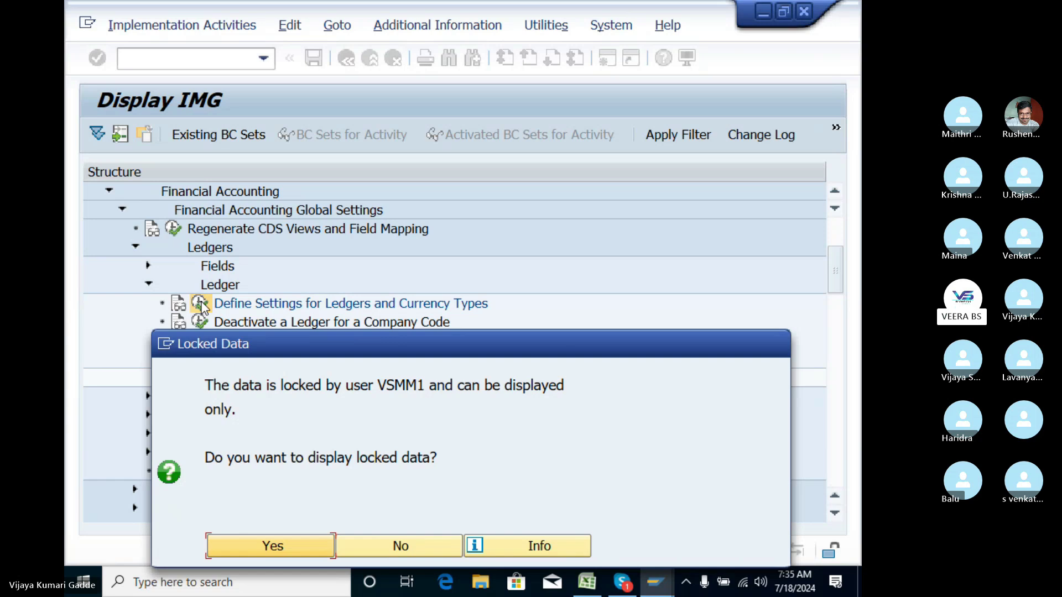
pyautogui.click(383, 543)
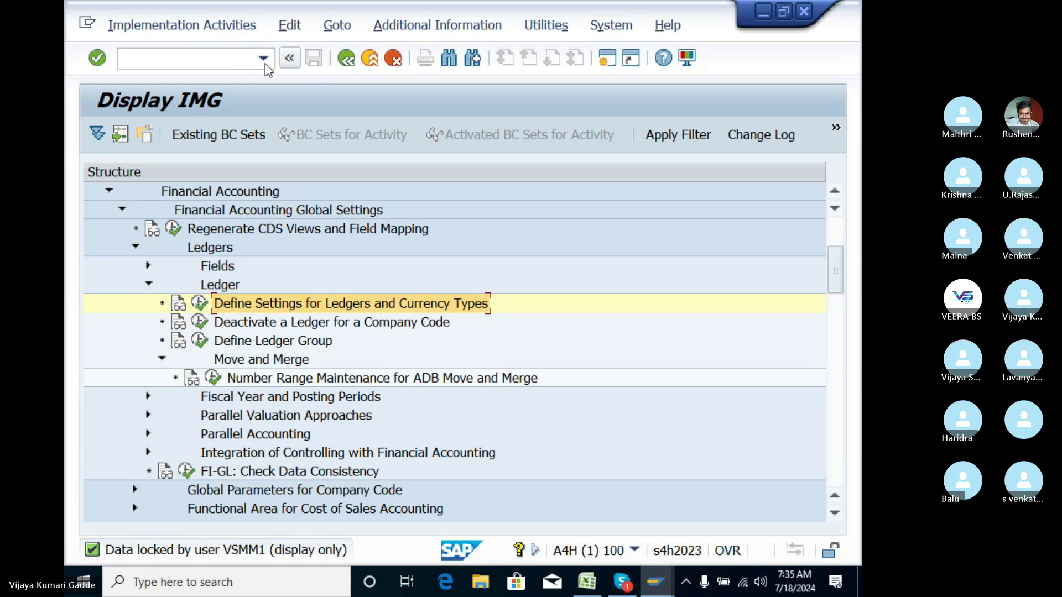
pyautogui.click(198, 305)
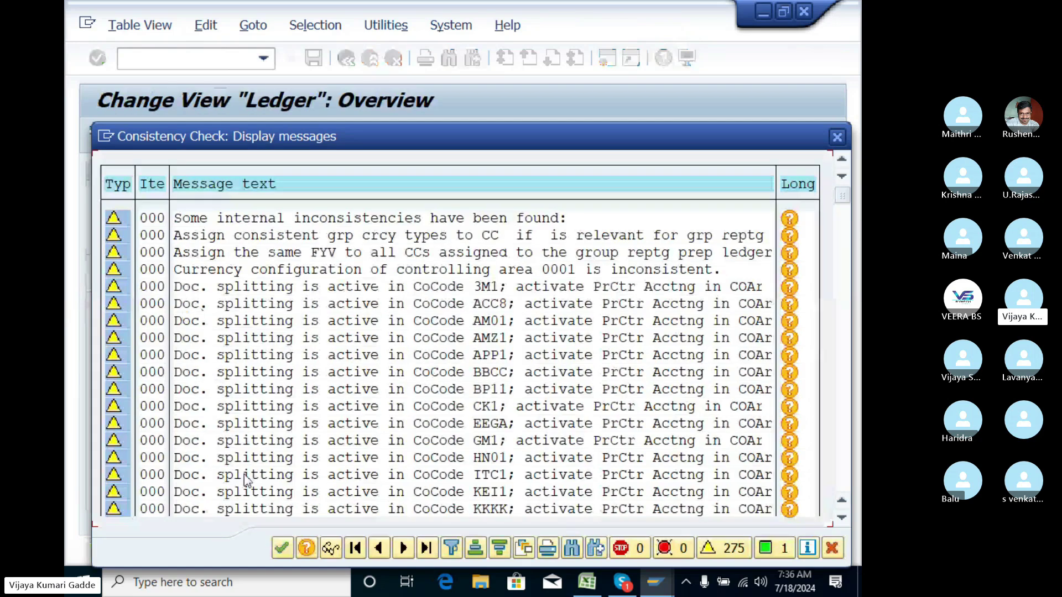
pyautogui.click(282, 549)
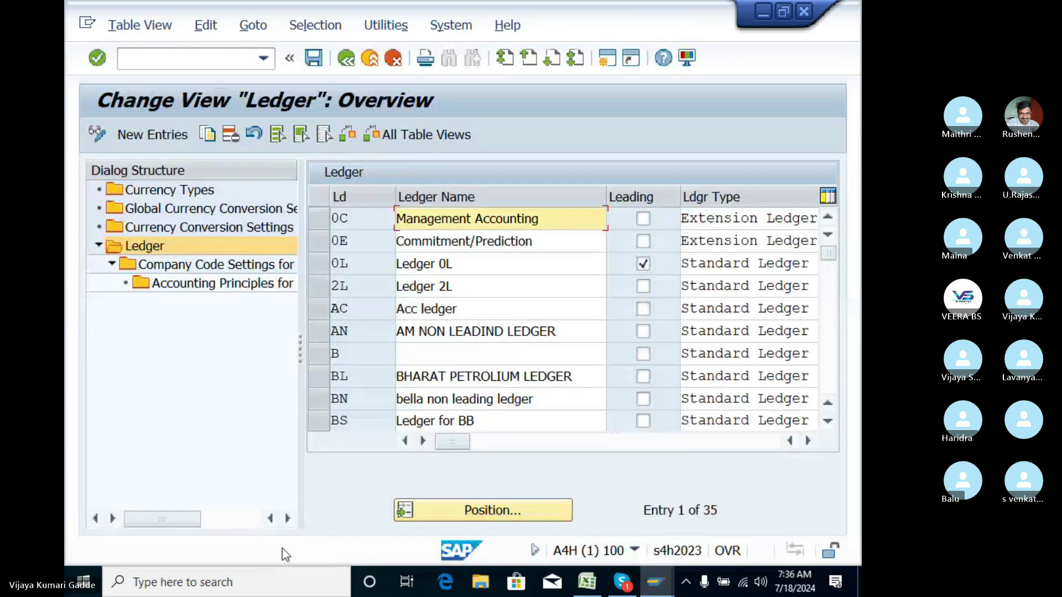
# Position the ledger list at ledger NI and select its row
pyautogui.click(203, 270)
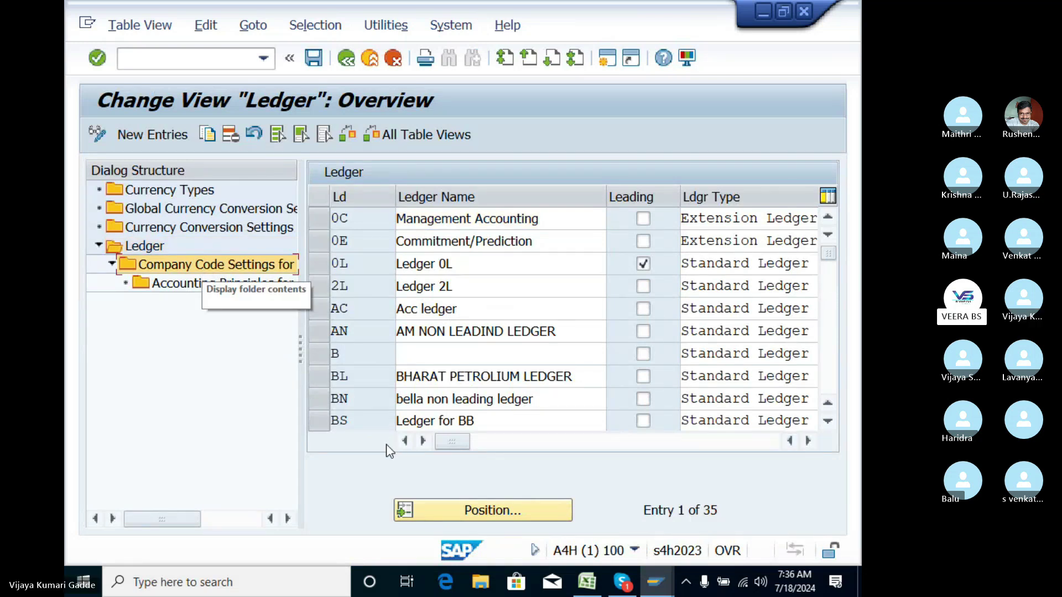
pyautogui.click(157, 248)
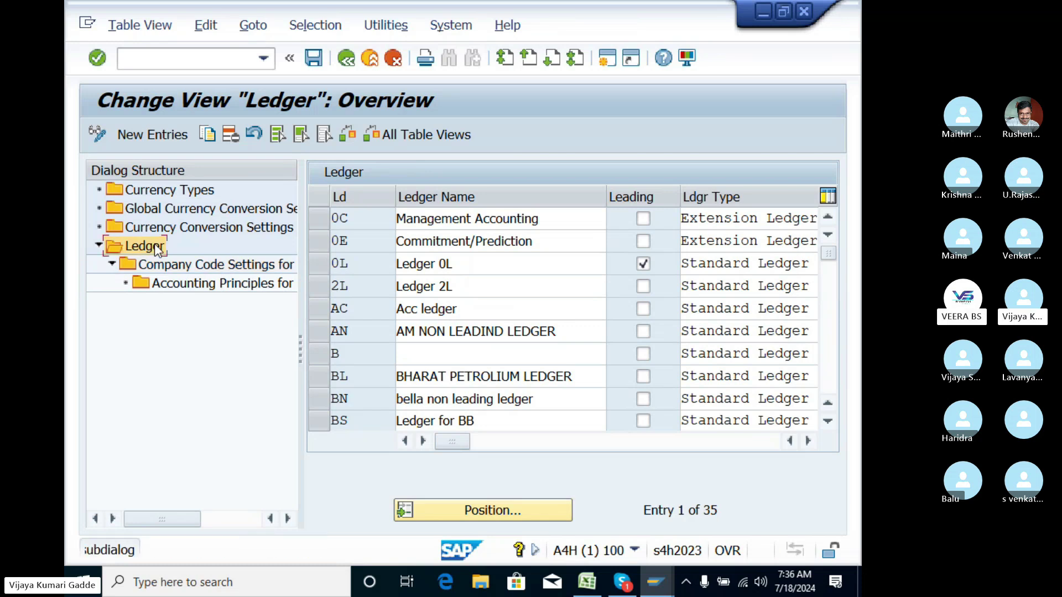
pyautogui.click(460, 512)
pyautogui.write('ni')
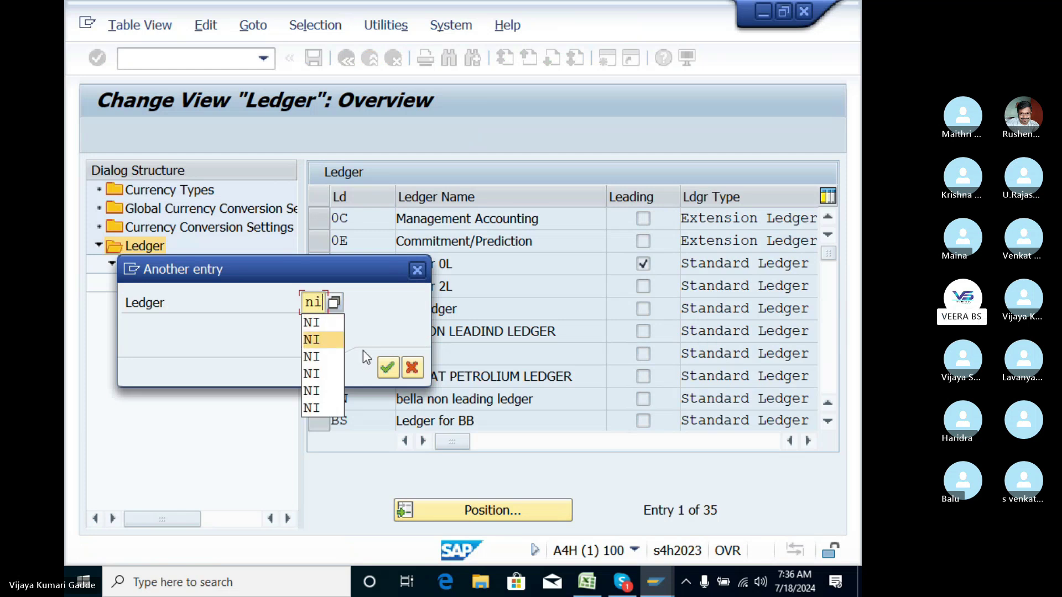
pyautogui.click(305, 323)
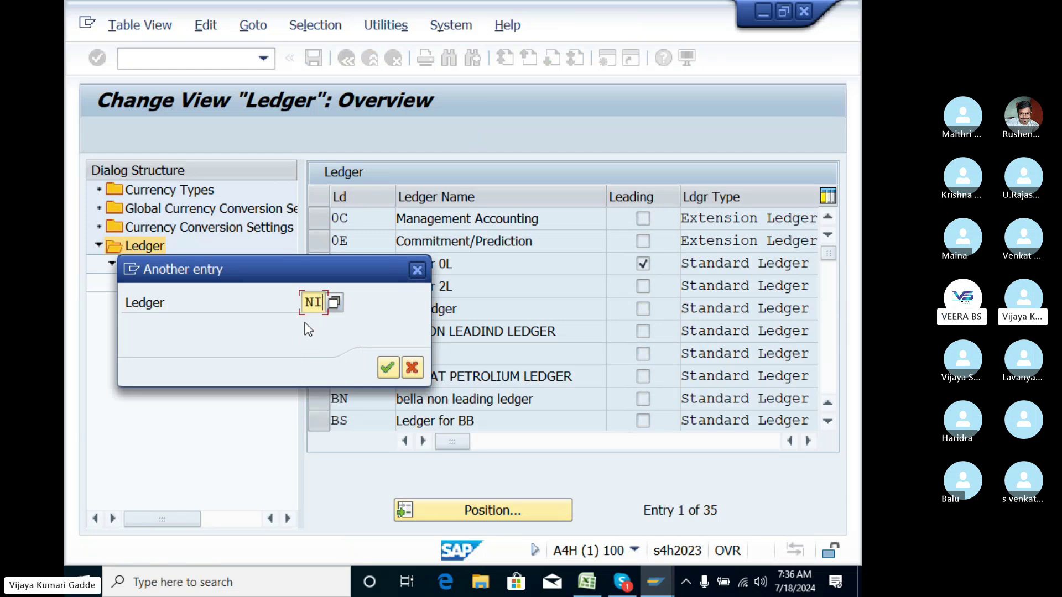
pyautogui.click(382, 369)
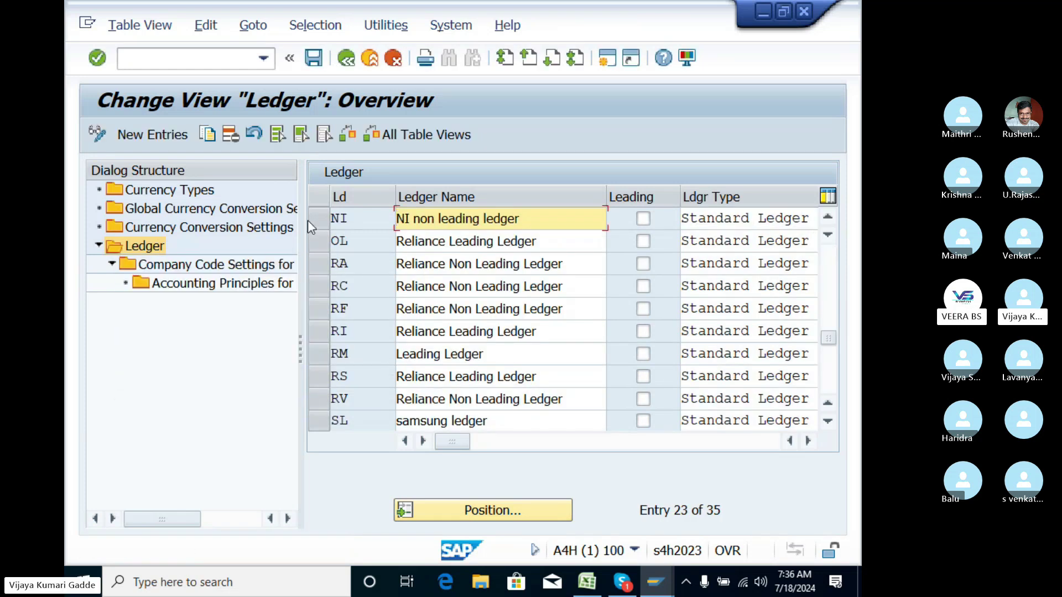
pyautogui.click(326, 221)
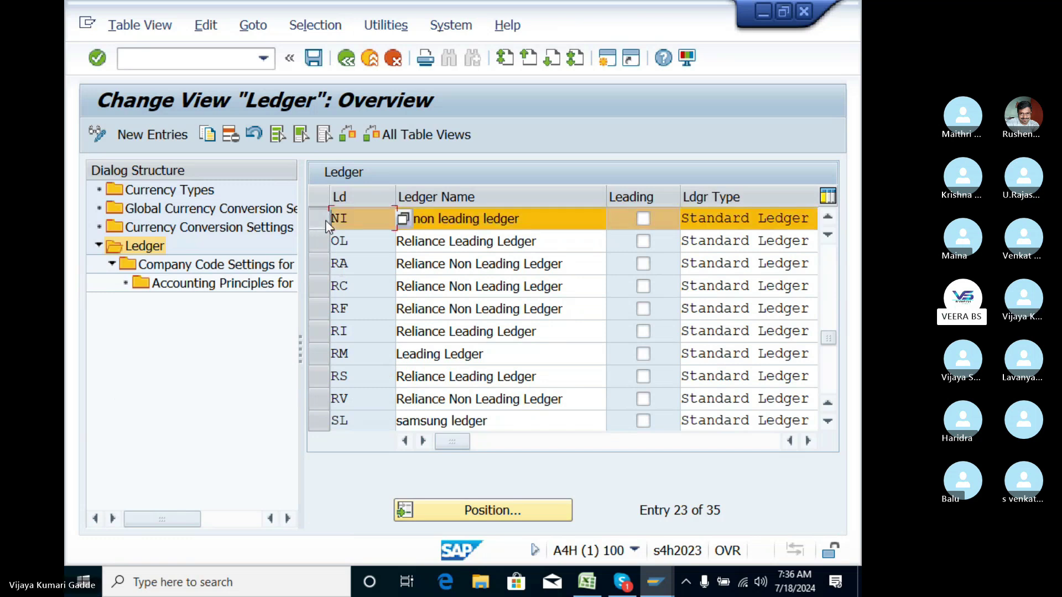
# Open the currency conversion settings for company codes, position the list at NI, and select the NI1 entry
pyautogui.click(178, 228)
pyautogui.doubleClick(178, 228)
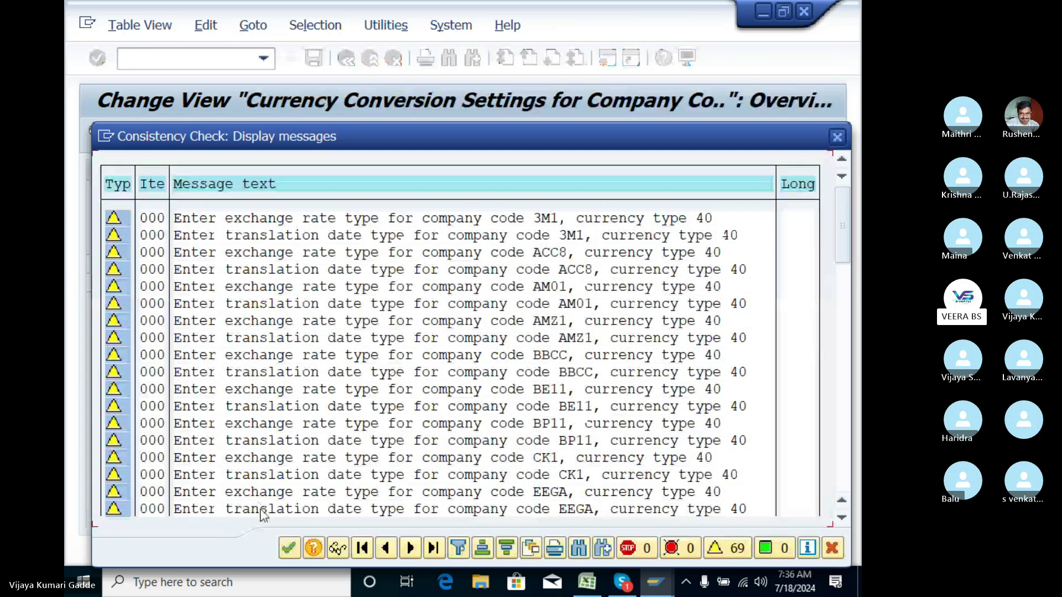
pyautogui.click(290, 548)
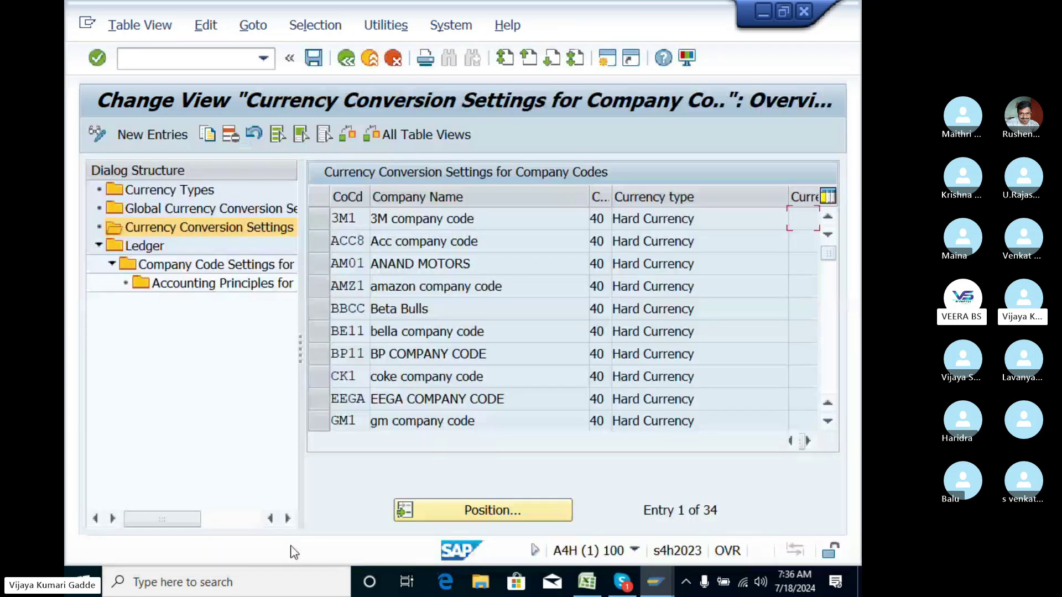
pyautogui.click(436, 509)
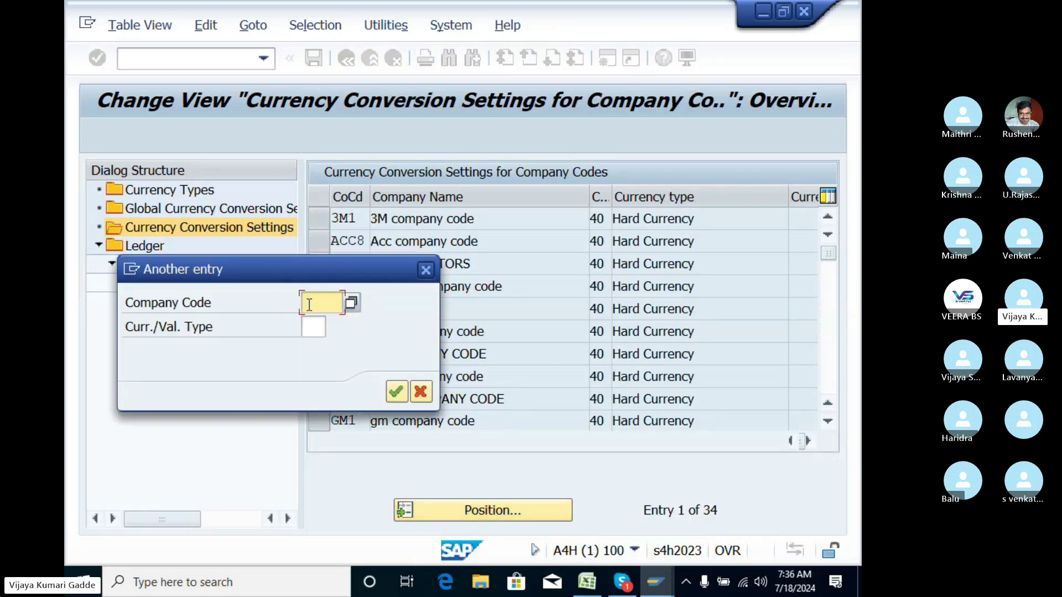
pyautogui.write('ni')
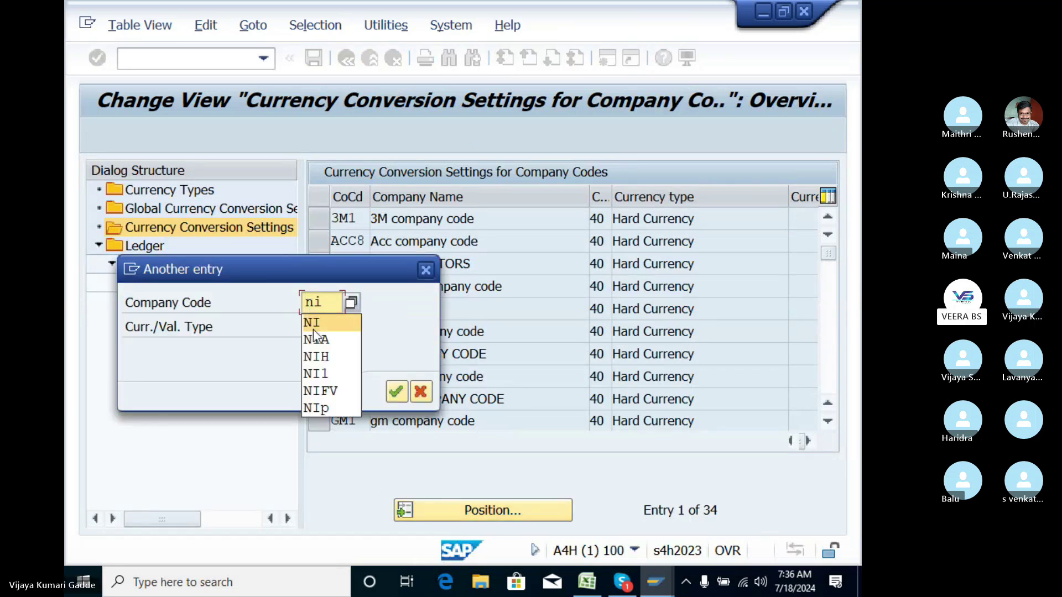
pyautogui.click(313, 326)
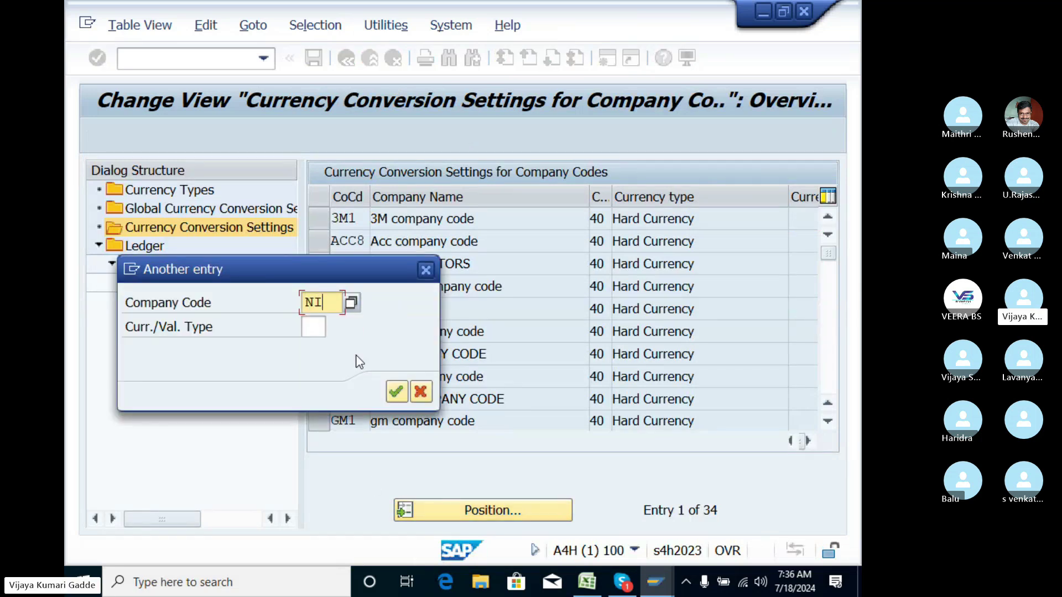
pyautogui.click(396, 392)
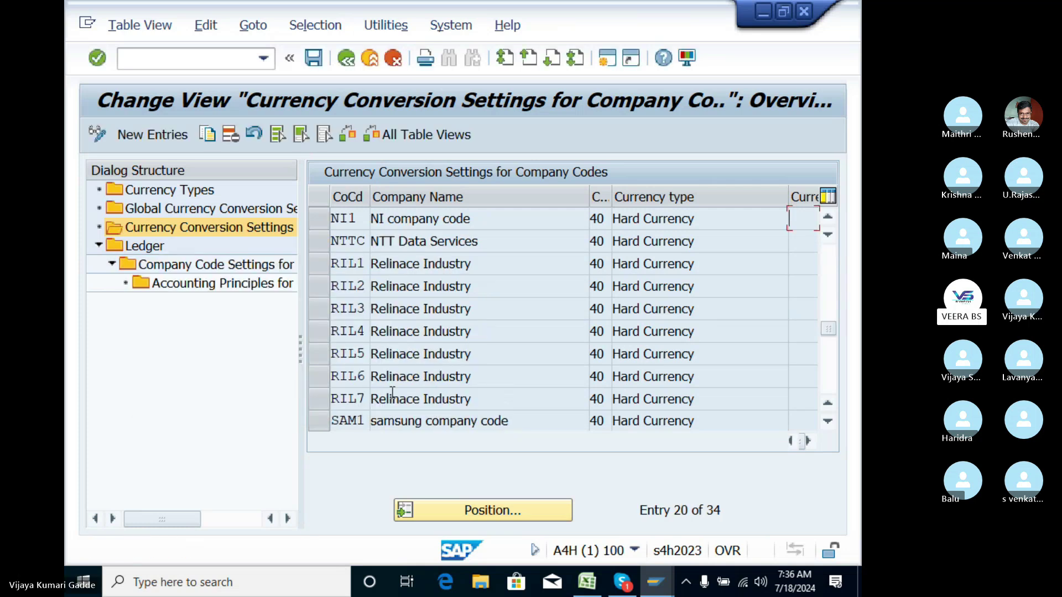
pyautogui.click(319, 223)
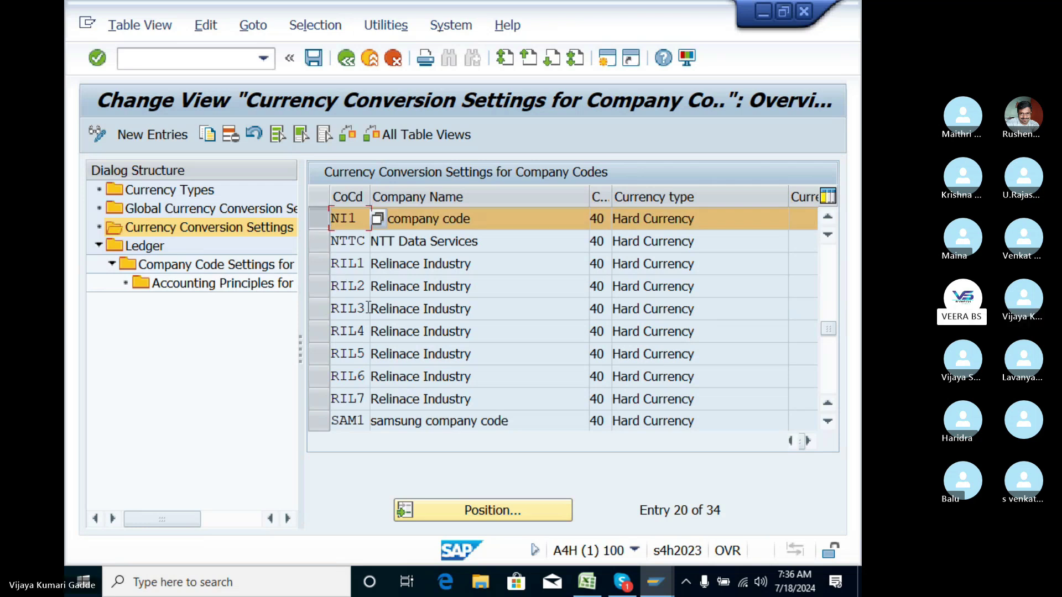
# Open the company code settings for the ledger with NI as the work area
pyautogui.doubleClick(201, 273)
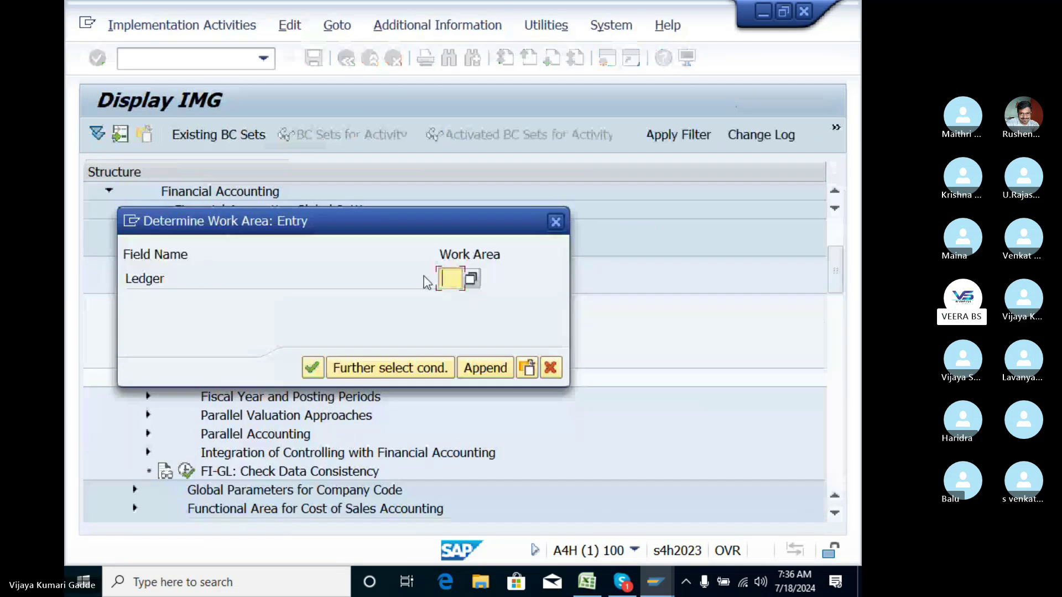
pyautogui.write('N')
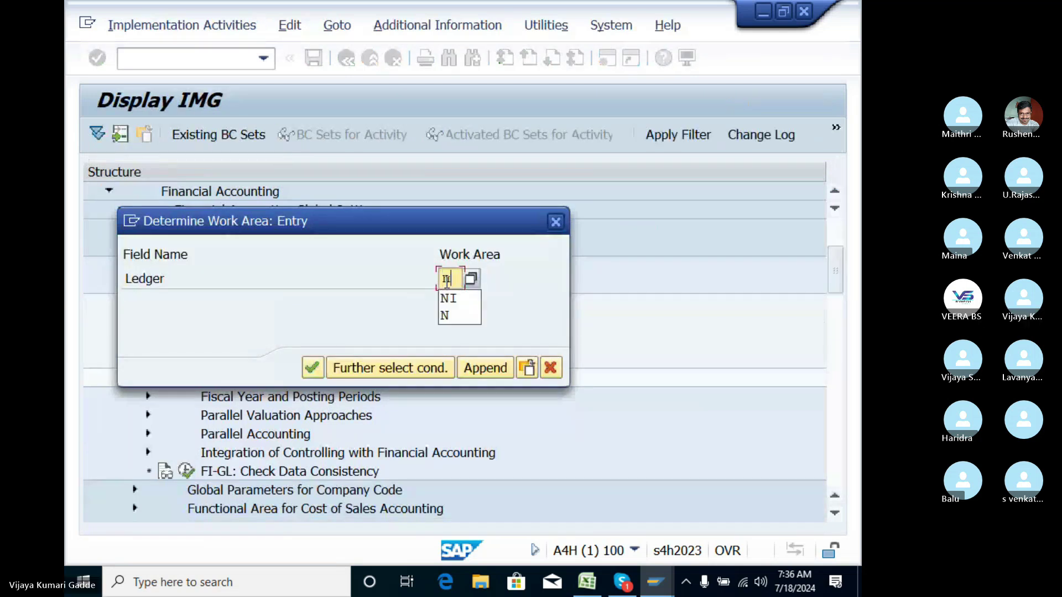
pyautogui.click(449, 299)
pyautogui.click(312, 367)
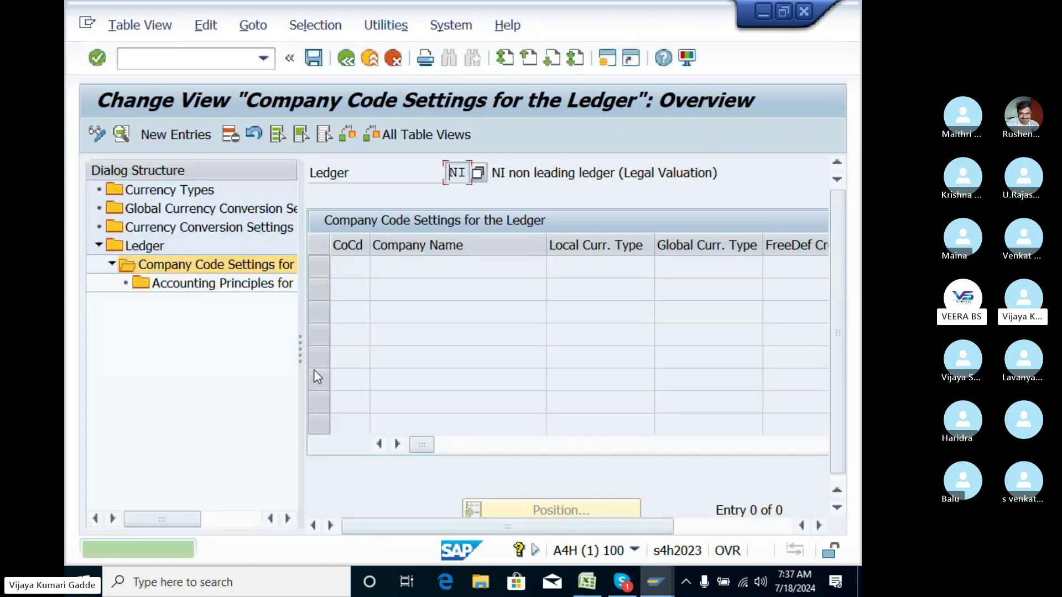
# Start a new company code settings entry for ledger NI and assign company code NI1
pyautogui.click(168, 136)
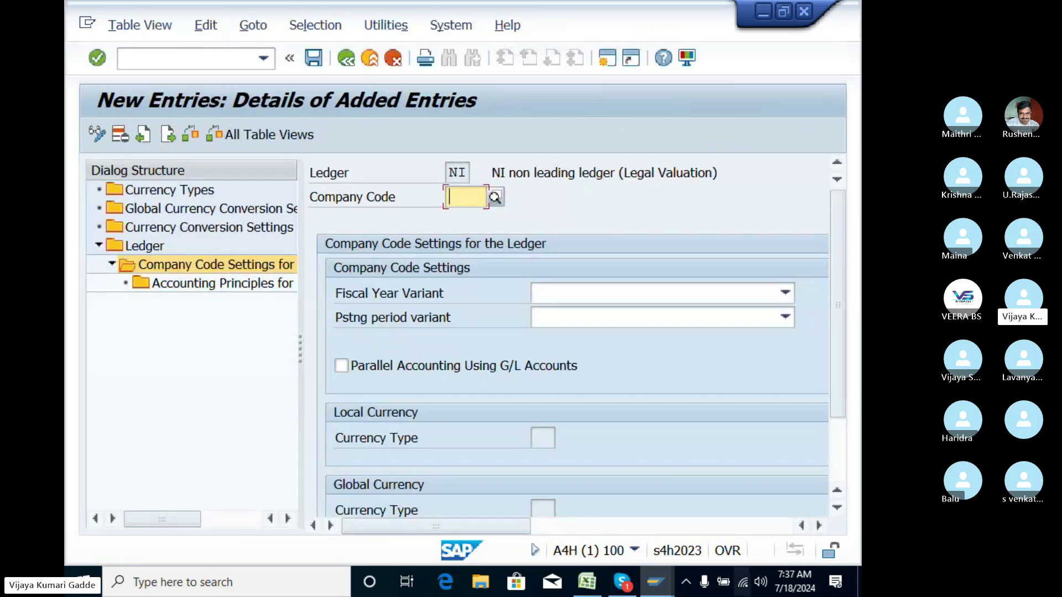
pyautogui.write('n')
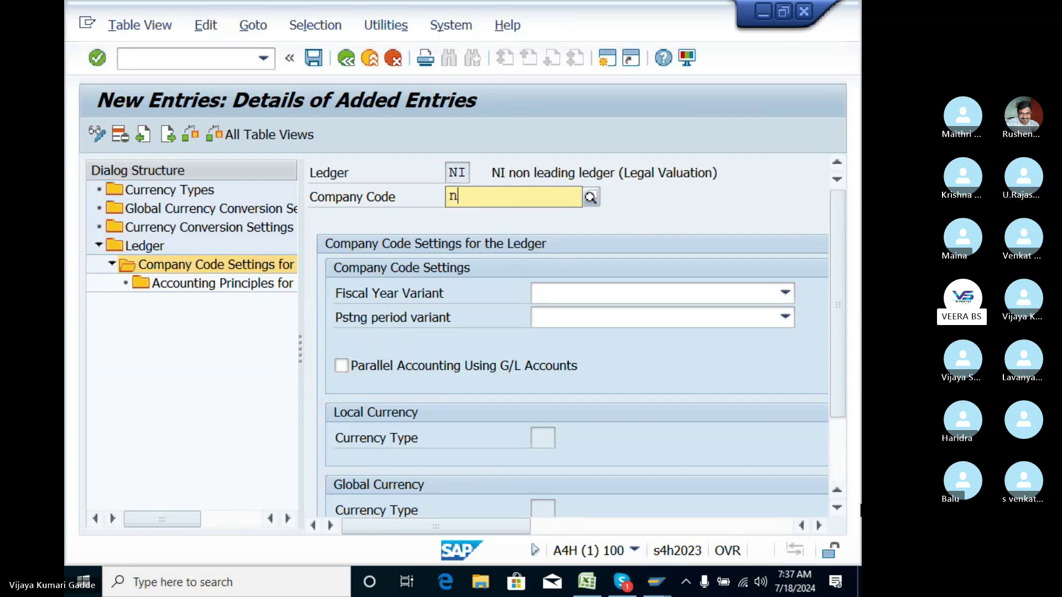
pyautogui.write('i')
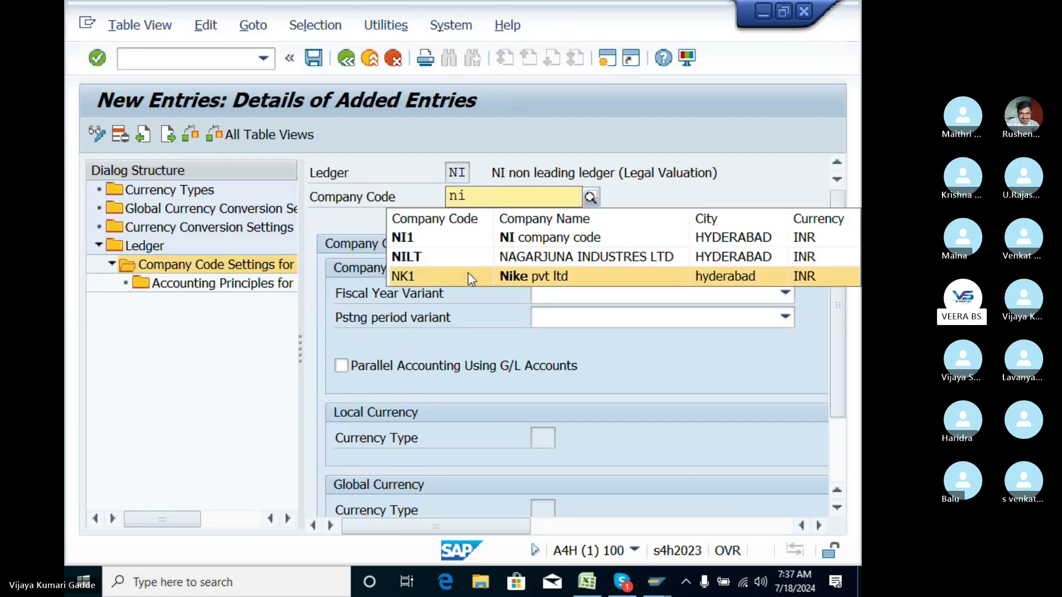
pyautogui.click(426, 238)
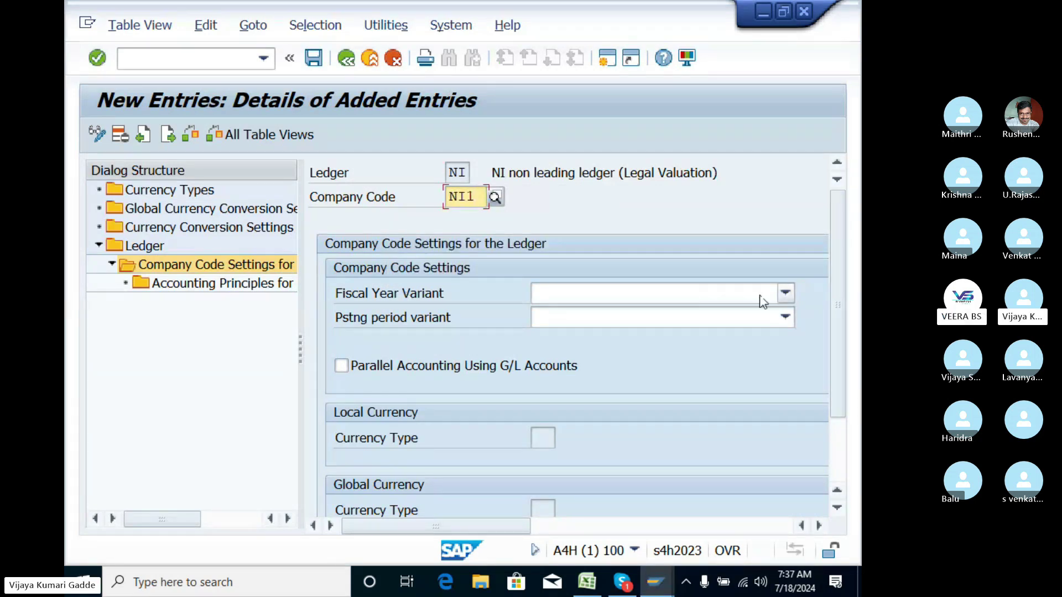
# Set the fiscal year variant to v3 practice and the posting period variant to NI posting period variant
pyautogui.click(585, 294)
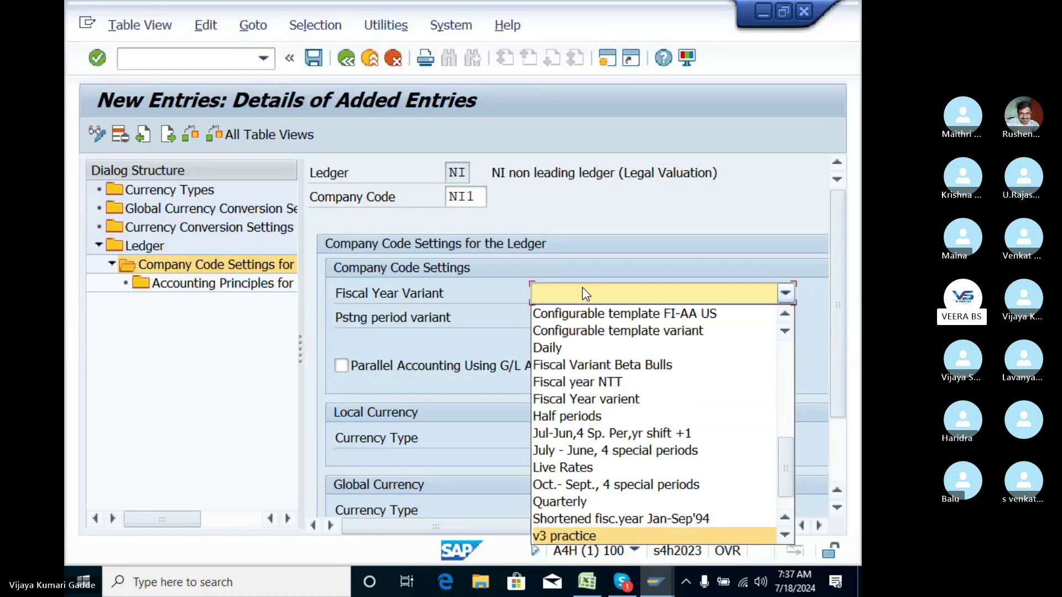
pyautogui.click(585, 536)
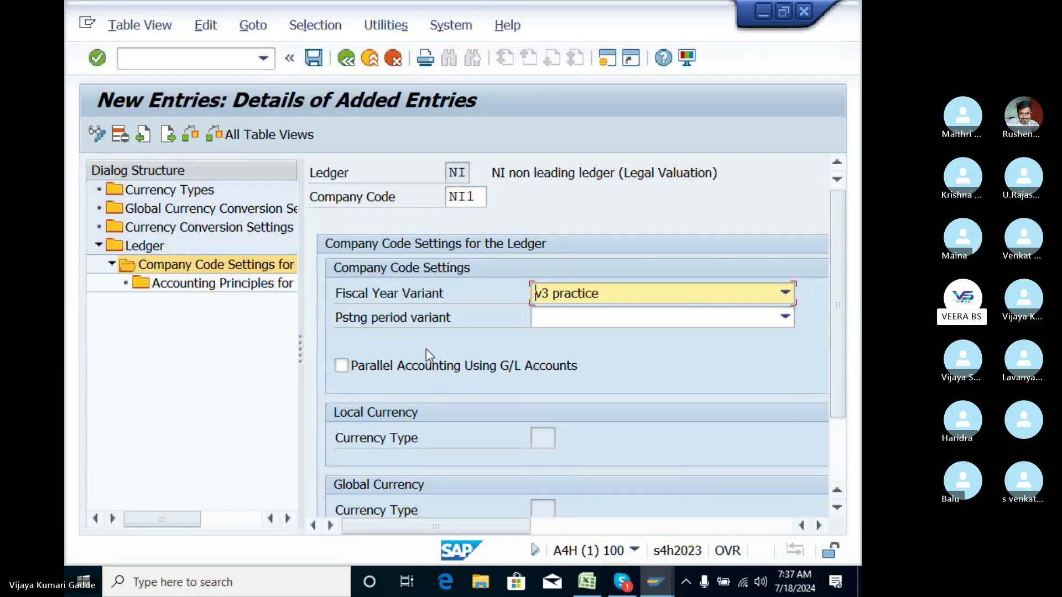
pyautogui.click(570, 317)
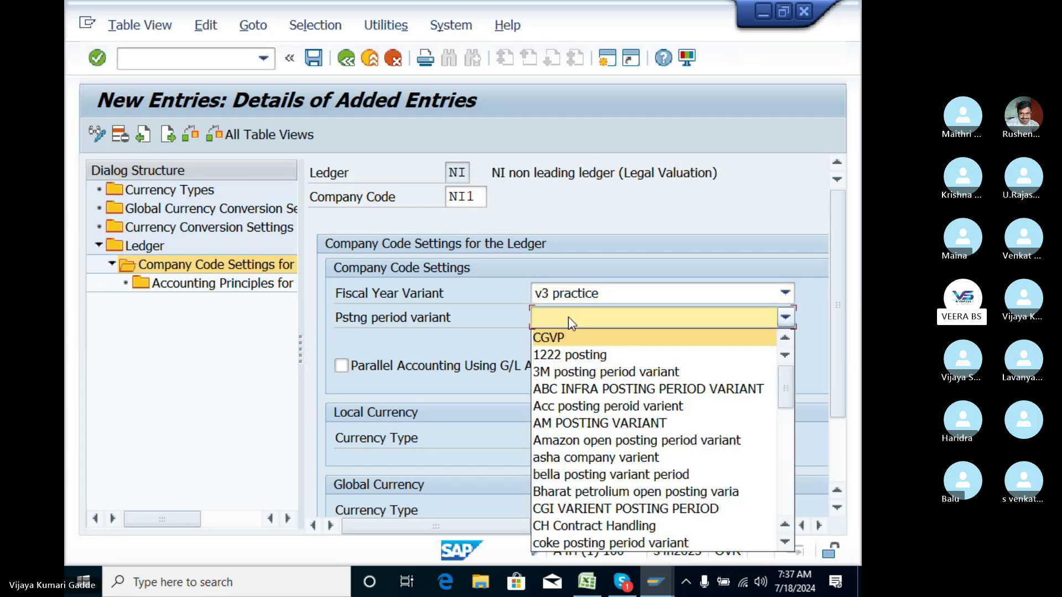
pyautogui.press('n')
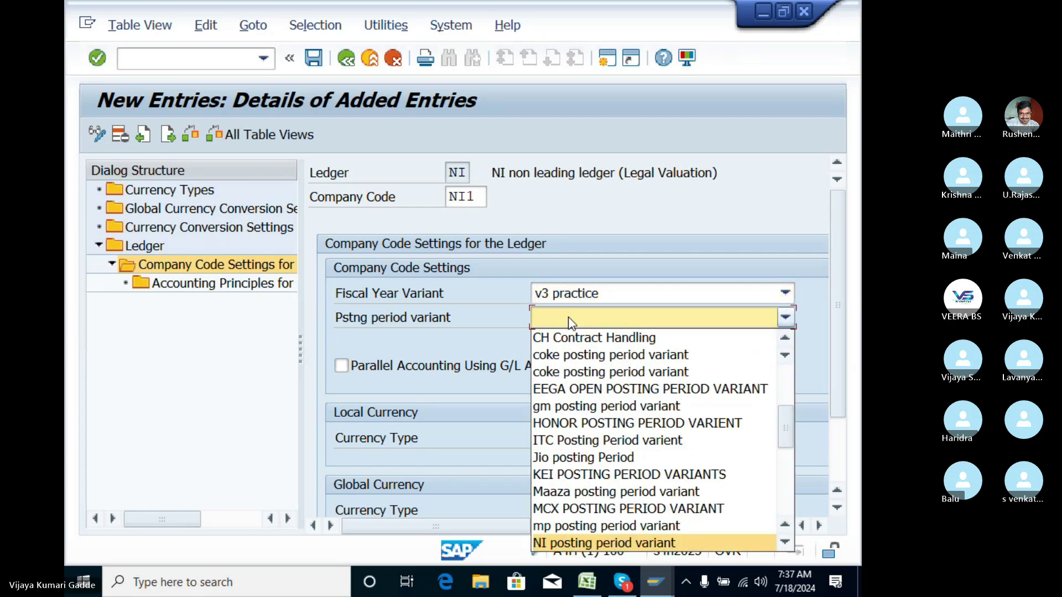
pyautogui.click(604, 543)
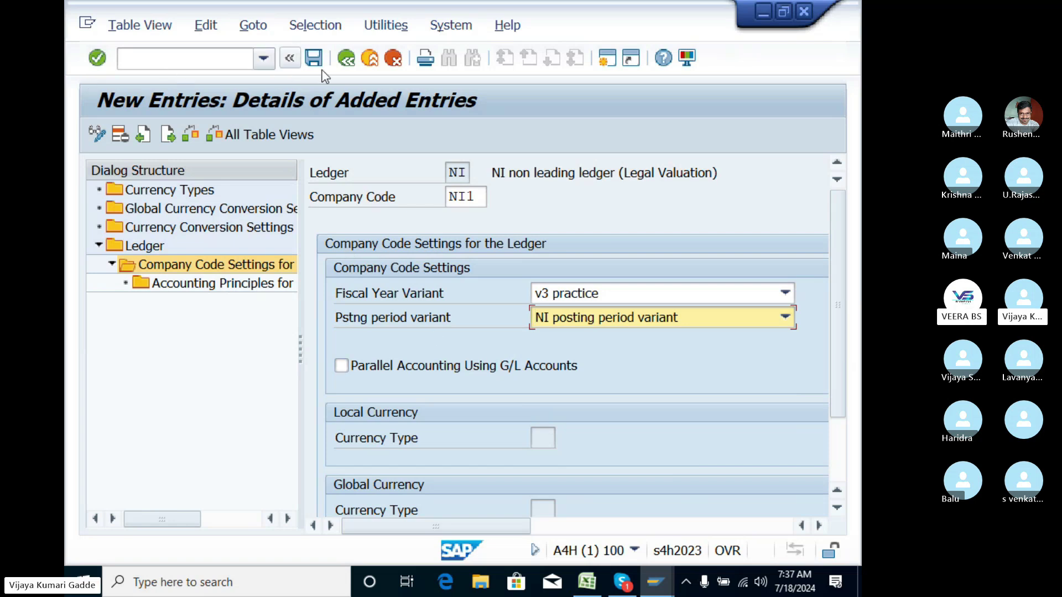
# Validate and save the NI1 company code settings for ledger NI, continuing past the consistency check messages
pyautogui.click(100, 63)
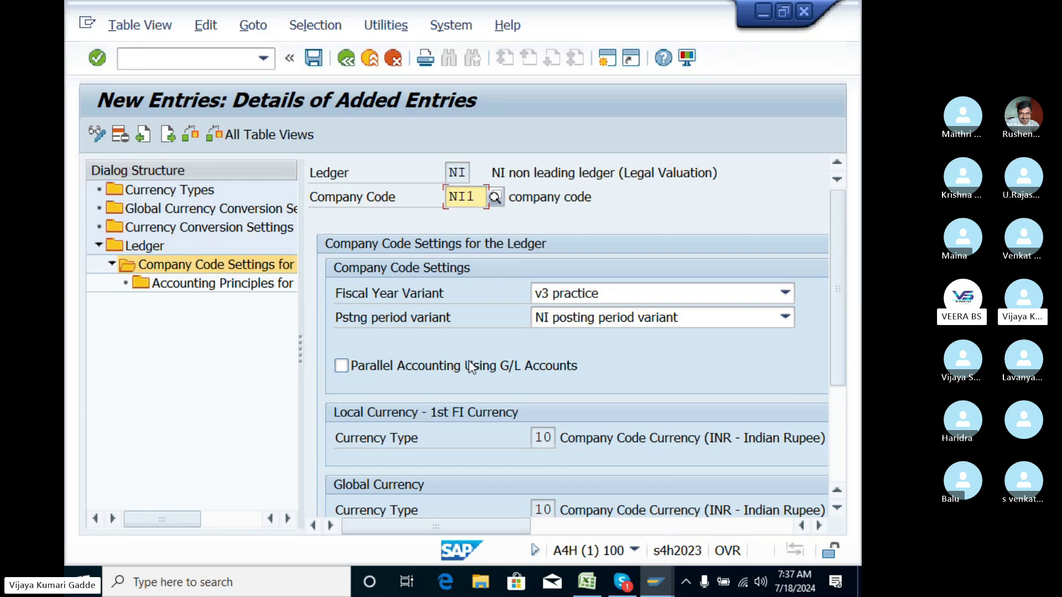
pyautogui.click(315, 58)
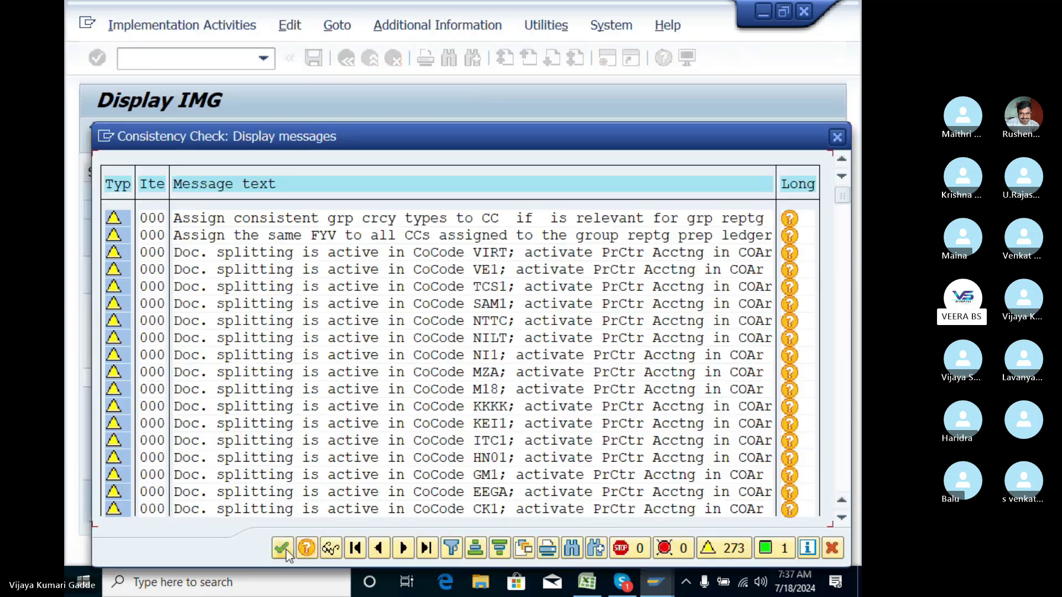
pyautogui.click(283, 548)
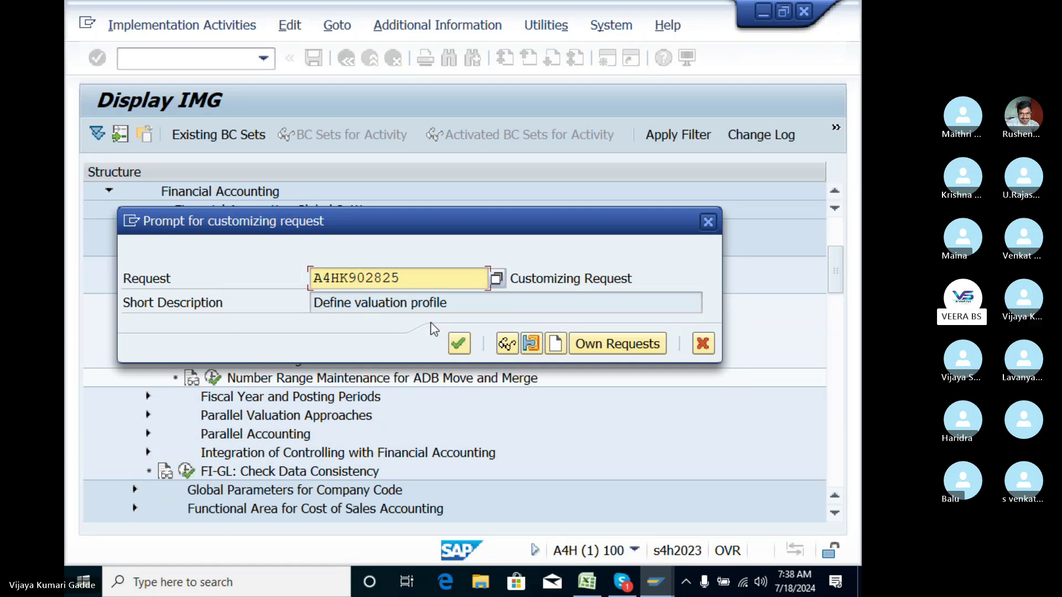
# Record the ledger change in the own customizing request described as Define ledger and currency types
pyautogui.click(627, 347)
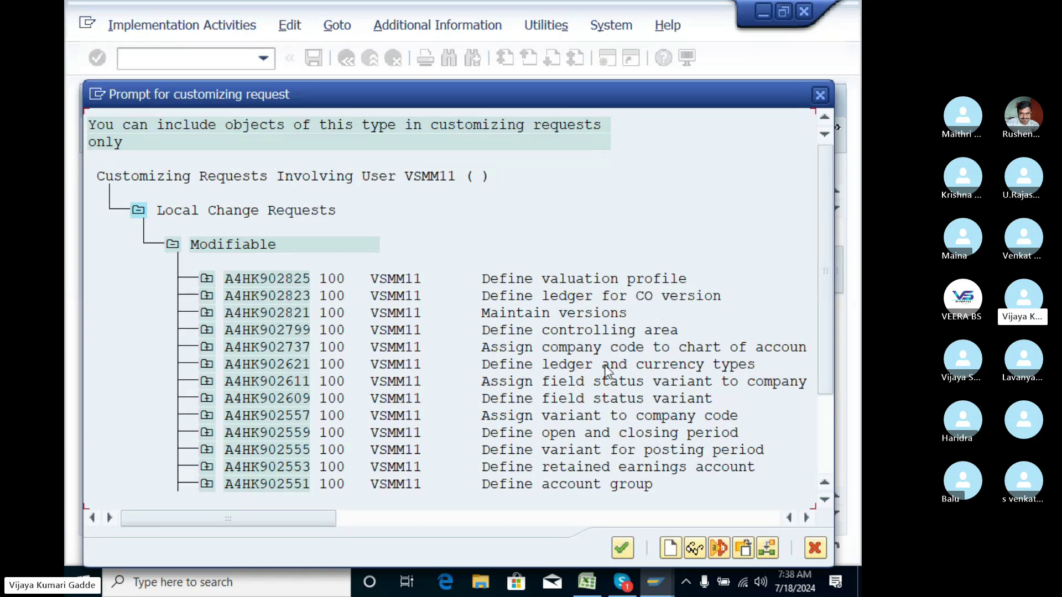
pyautogui.click(492, 366)
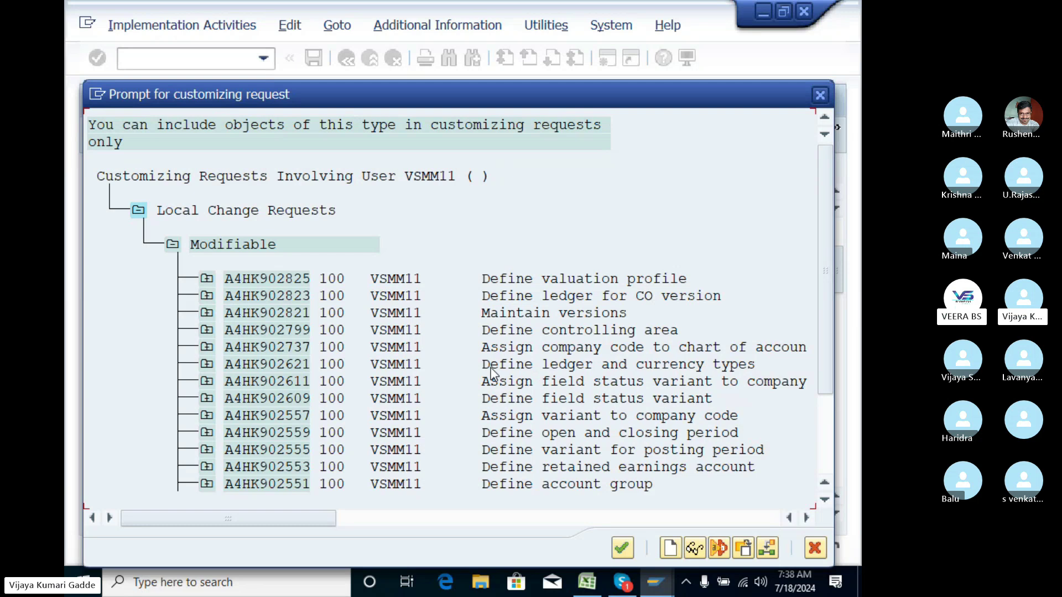
pyautogui.doubleClick(492, 365)
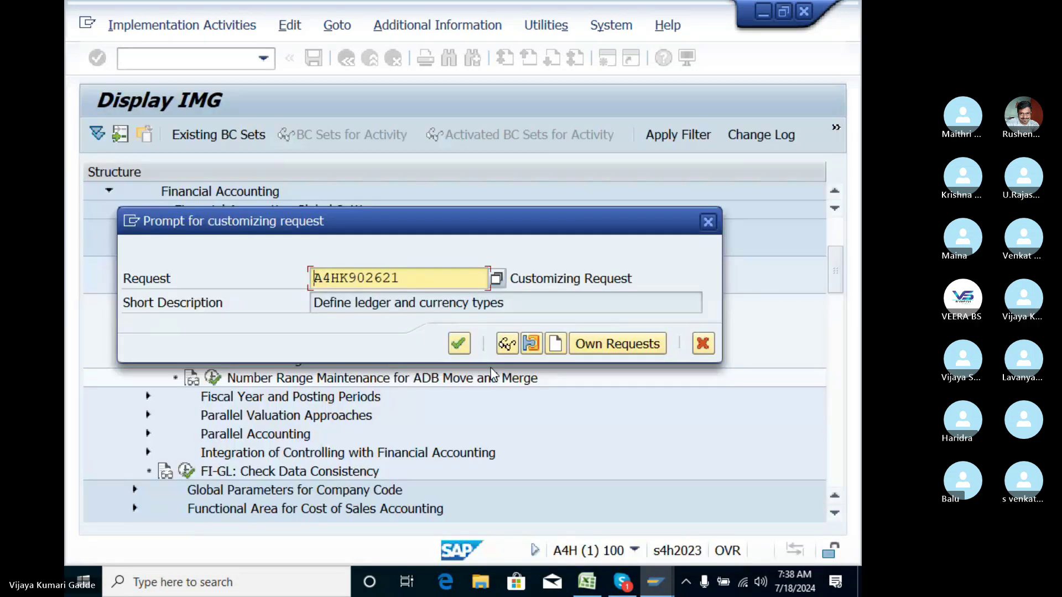
pyautogui.click(460, 341)
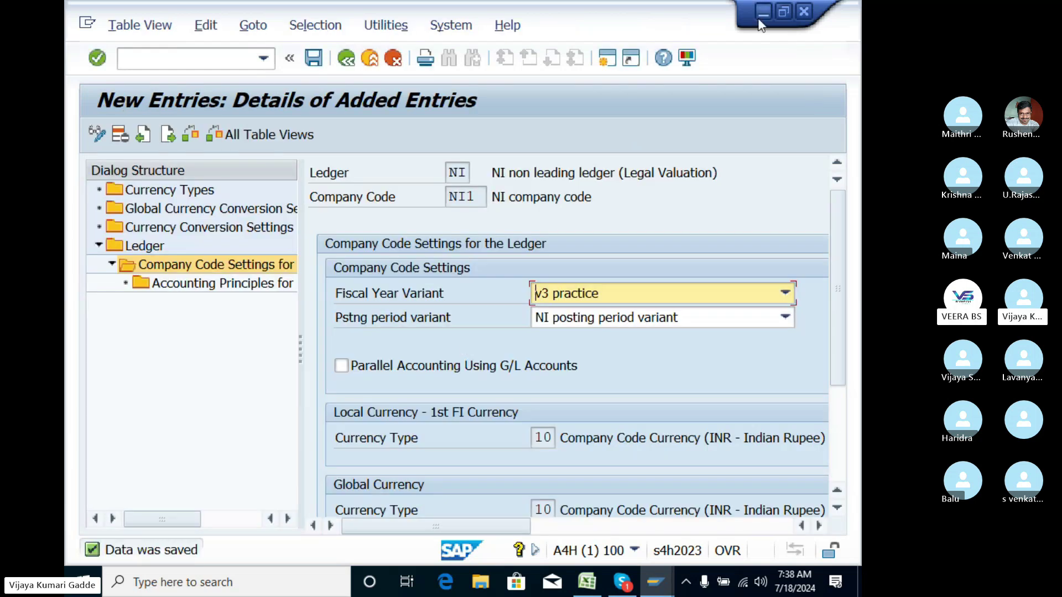
pyautogui.click(762, 13)
pyautogui.click(550, 59)
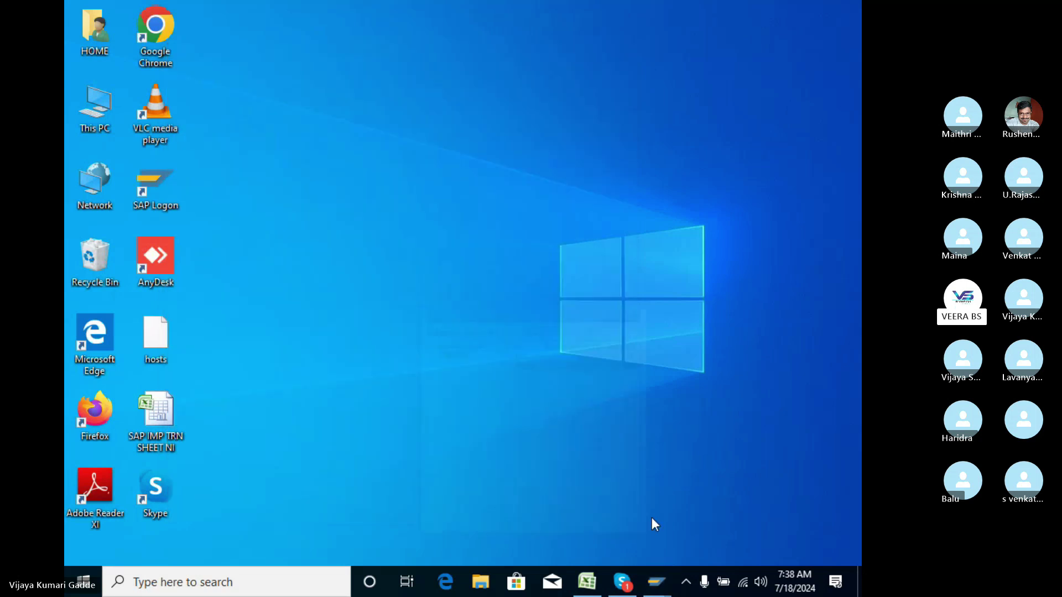
pyautogui.click(623, 582)
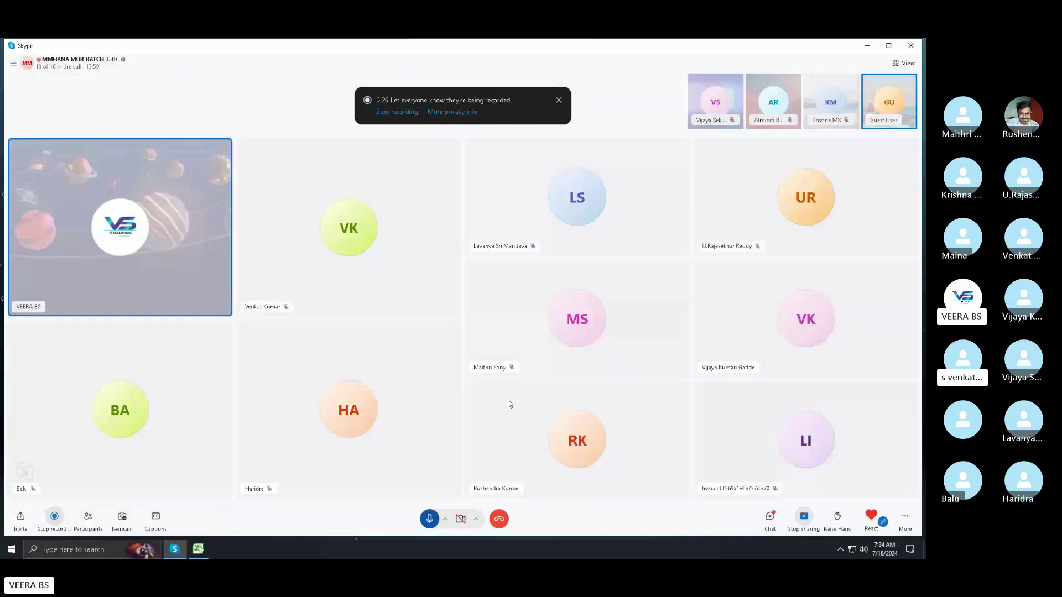
pyautogui.click(86, 522)
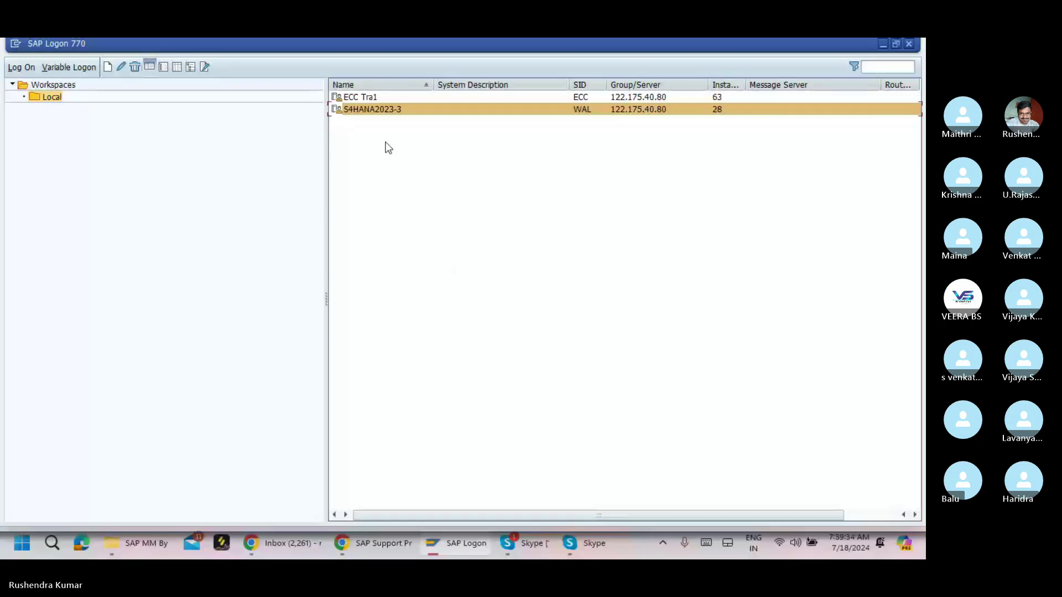
# Log on to the S4HANA2023-3 system in client 100 with the user ID and account password
pyautogui.doubleClick(367, 109)
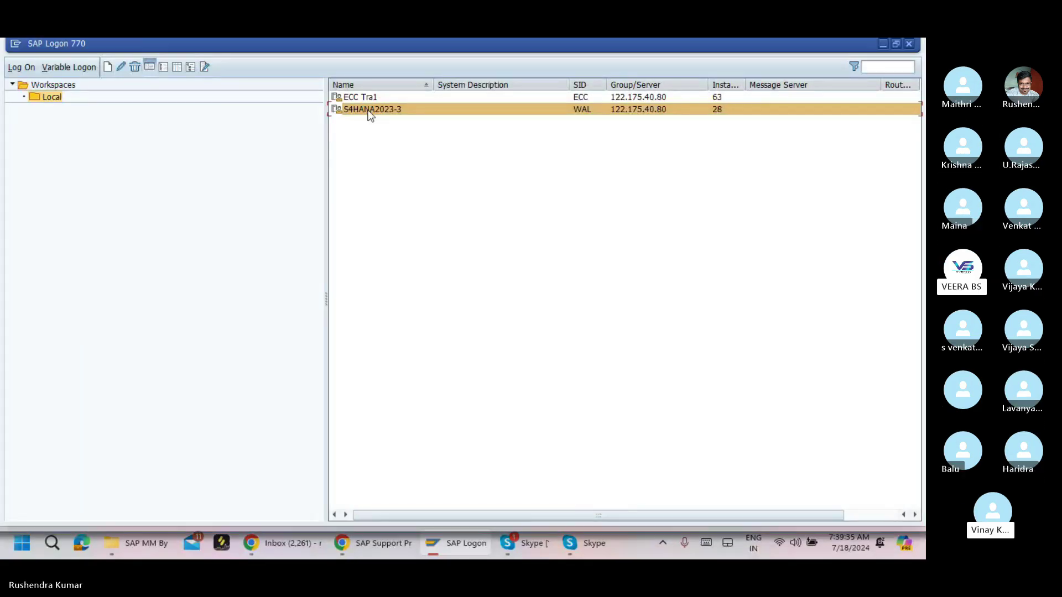
pyautogui.write('vsmm1')
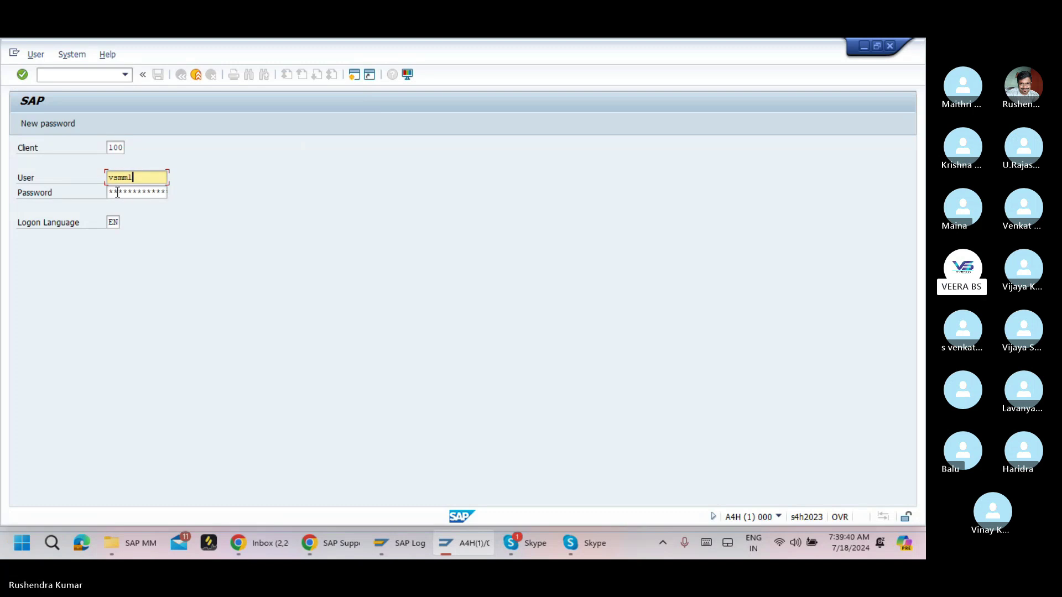
pyautogui.press('Tab')
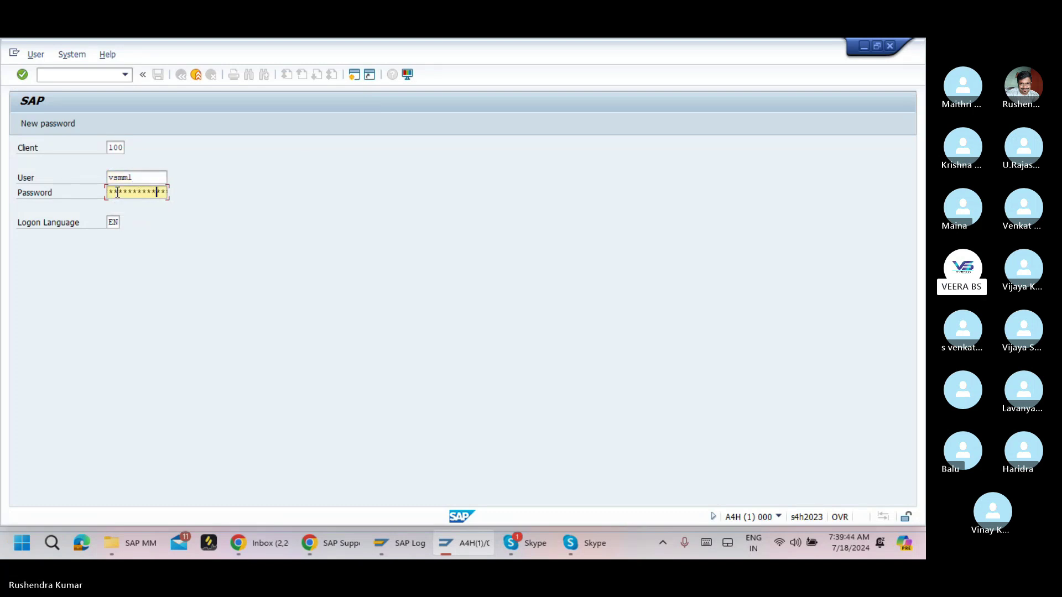
pyautogui.press('Return')
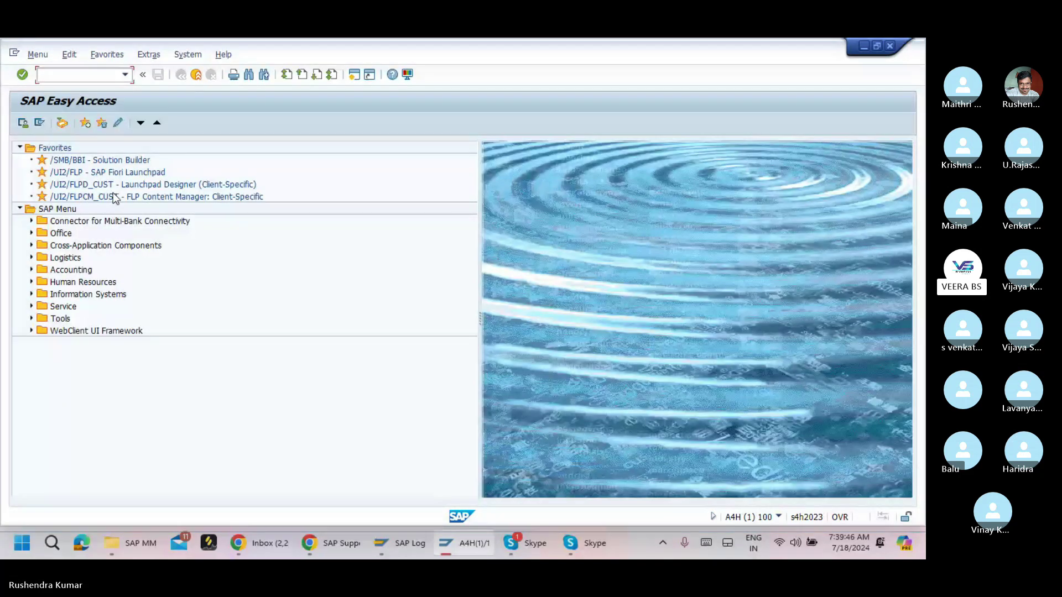
# Run transaction spro and display the SAP Reference IMG
pyautogui.write('spro')
pyautogui.press('Return')
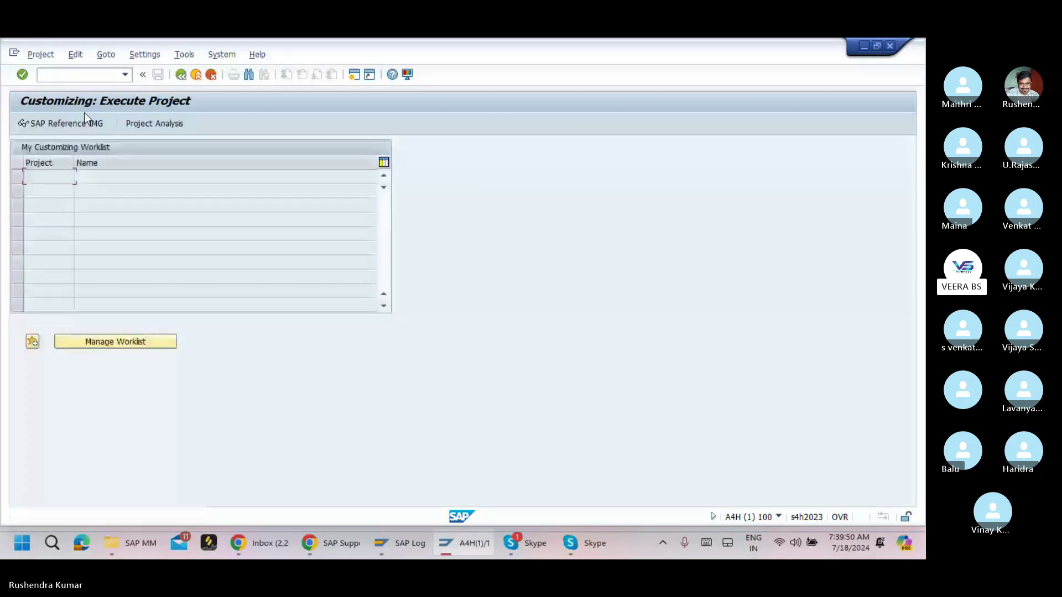
pyautogui.click(63, 124)
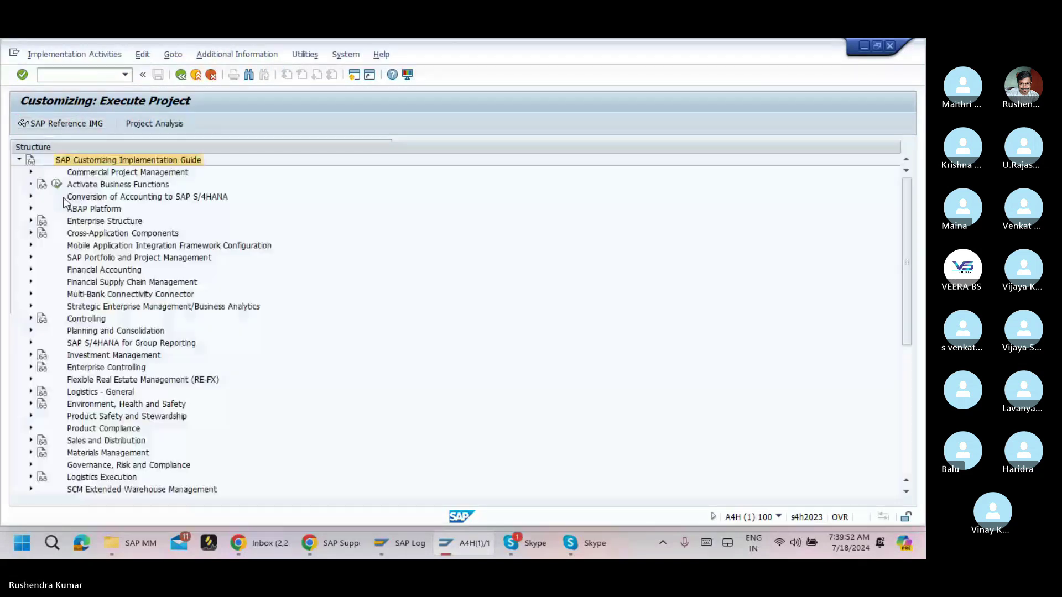
# View Define Translation Ratios for Currency Translation under the ABAP Platform general settings for currencies, accepting the warning, and return to the IMG
pyautogui.click(31, 209)
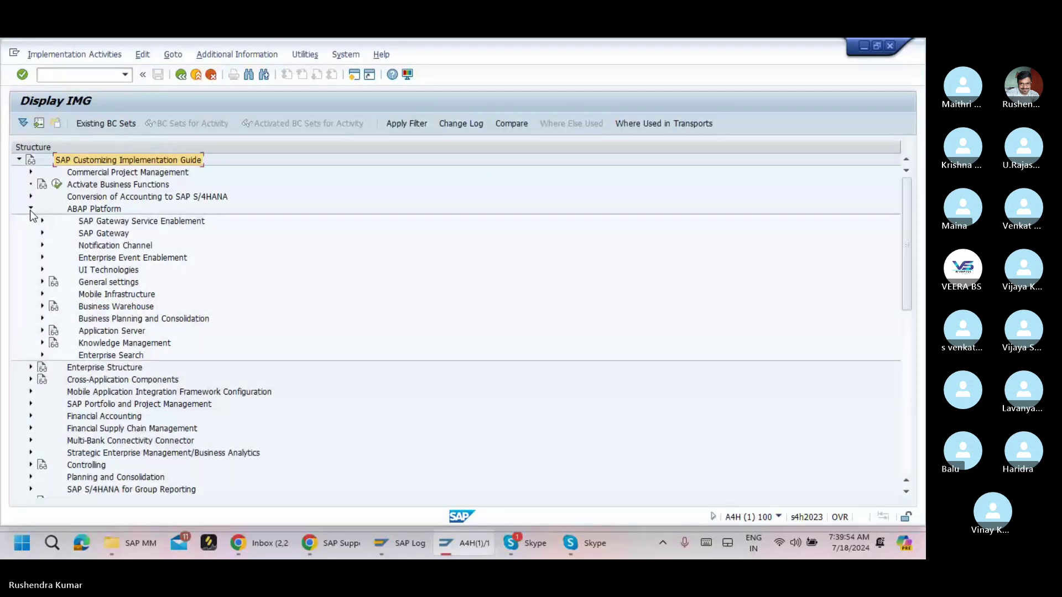
pyautogui.click(42, 282)
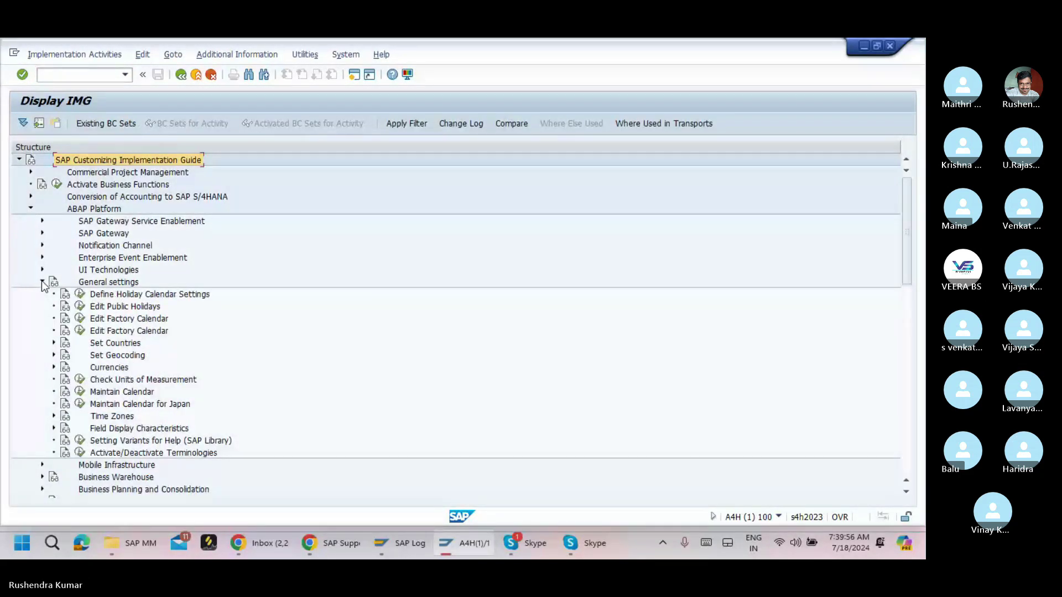
pyautogui.click(53, 368)
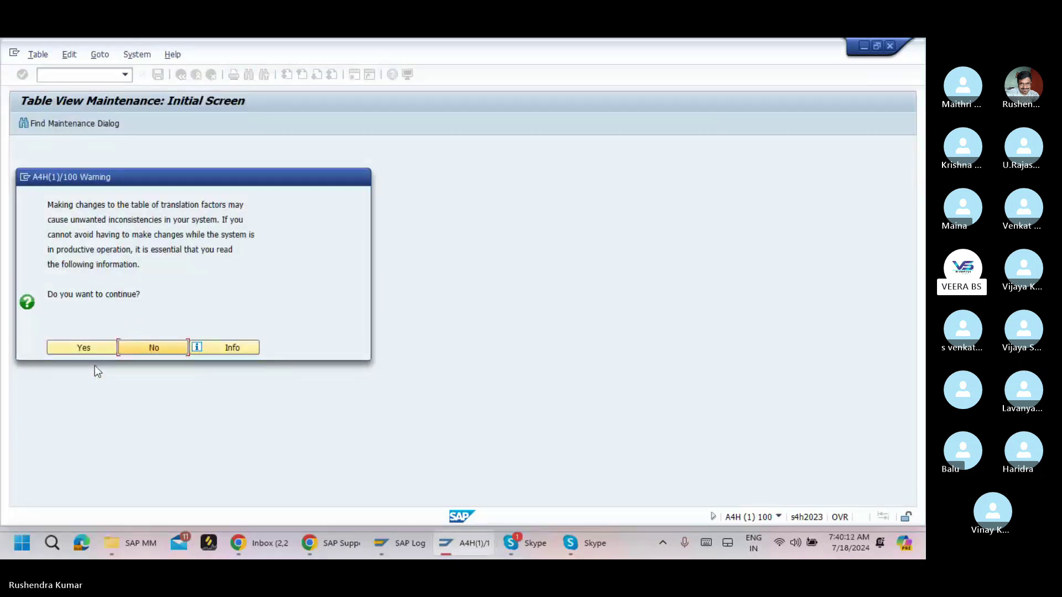
pyautogui.click(94, 347)
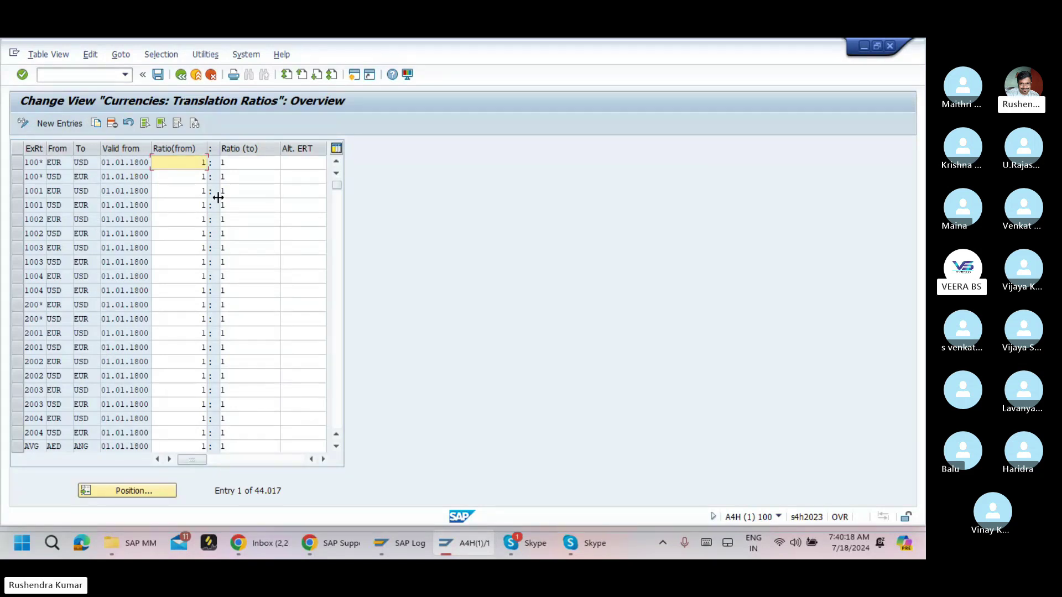
pyautogui.click(181, 75)
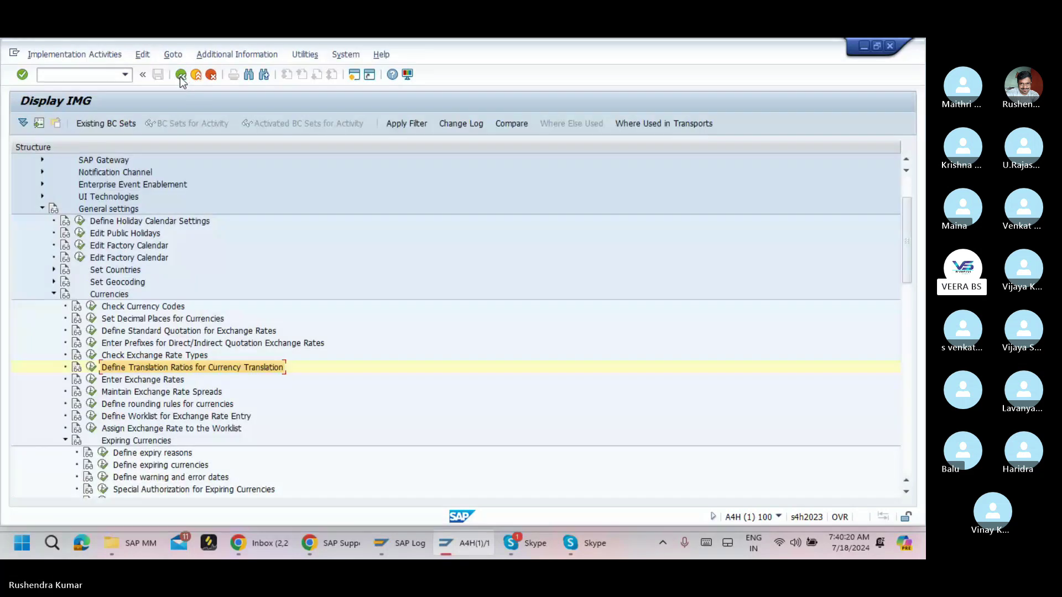
# Open Enter Exchange Rates and start a new entry with exchange rate type M
pyautogui.click(93, 380)
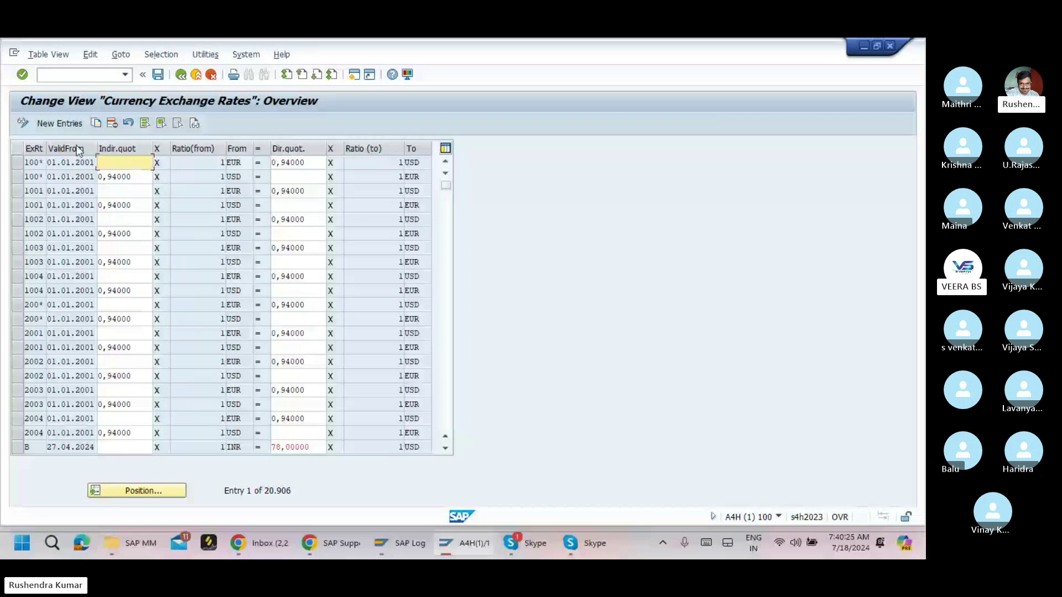
pyautogui.click(60, 124)
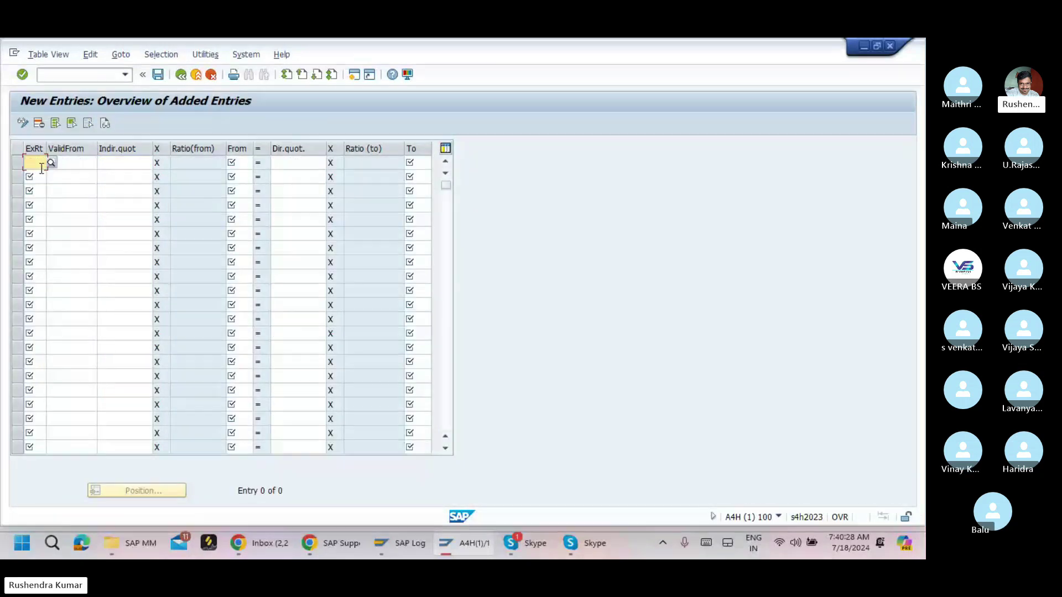
pyautogui.click(41, 165)
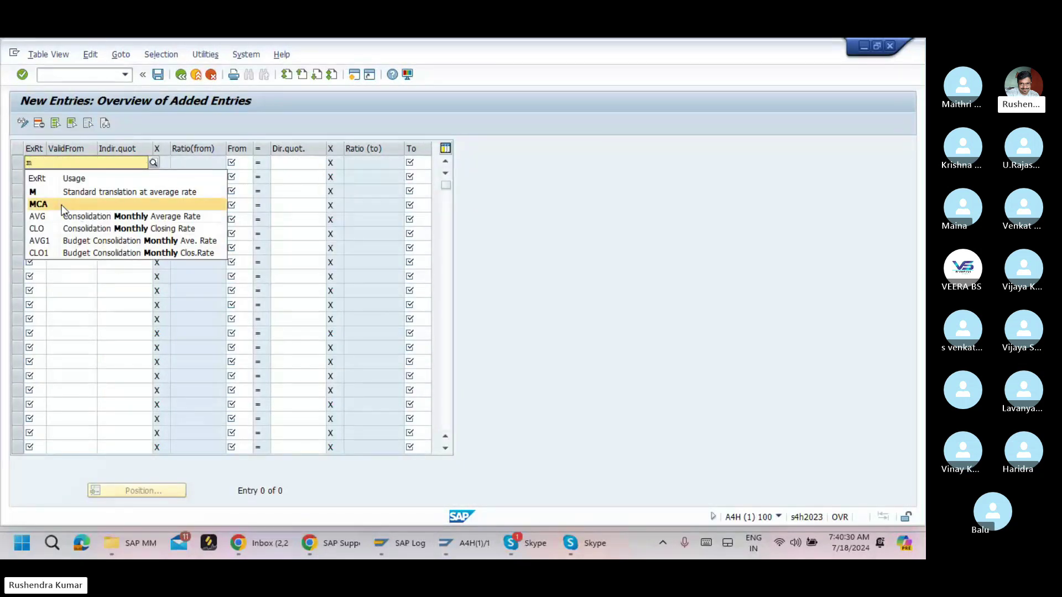
pyautogui.click(85, 193)
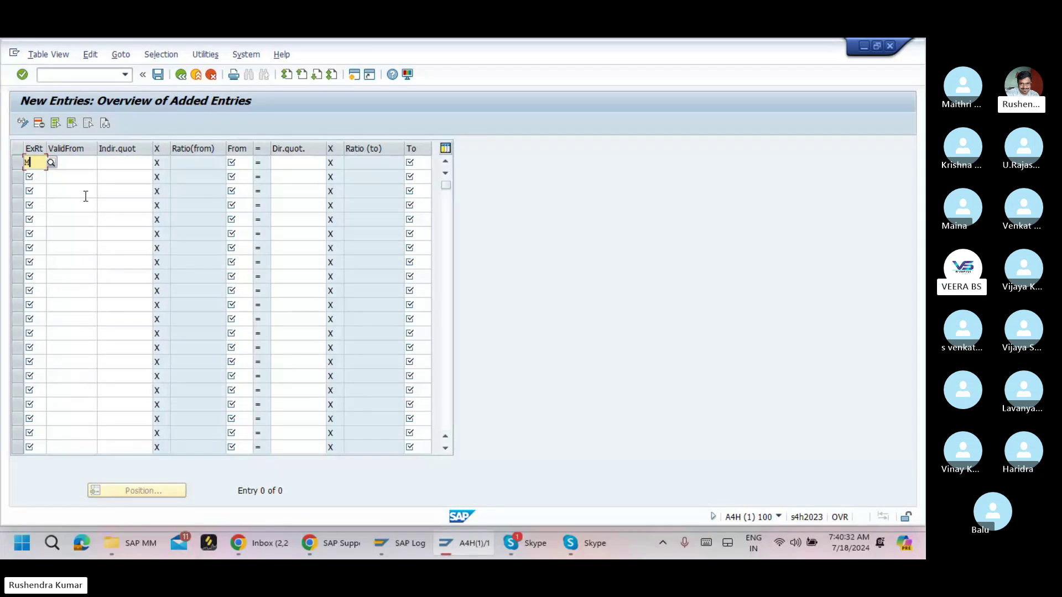
# Set the new exchange rate's valid-from date to 16.07.2024 and its From currency to USD
pyautogui.click(89, 166)
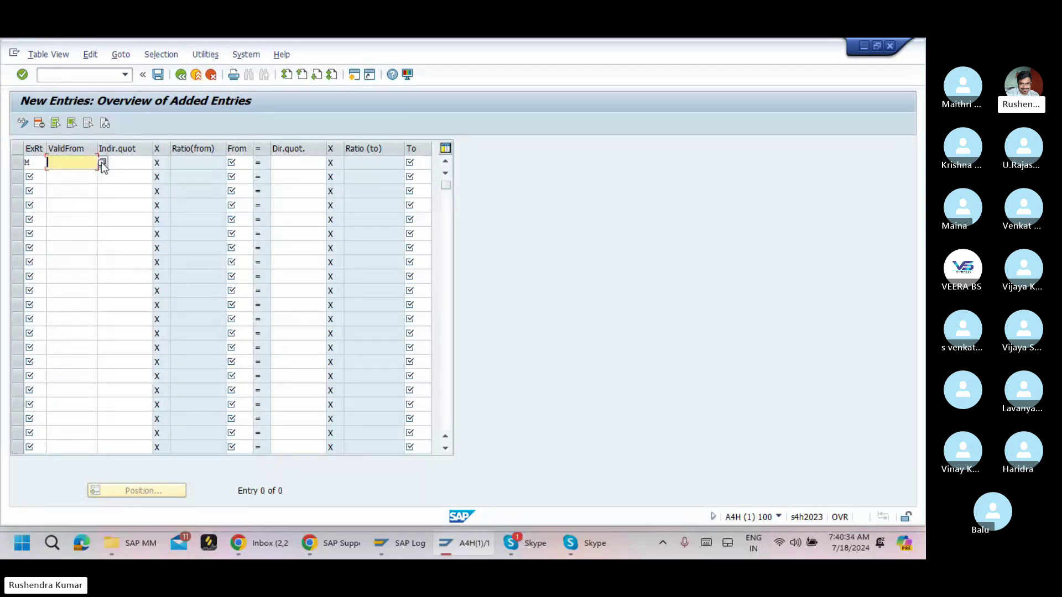
pyautogui.click(103, 162)
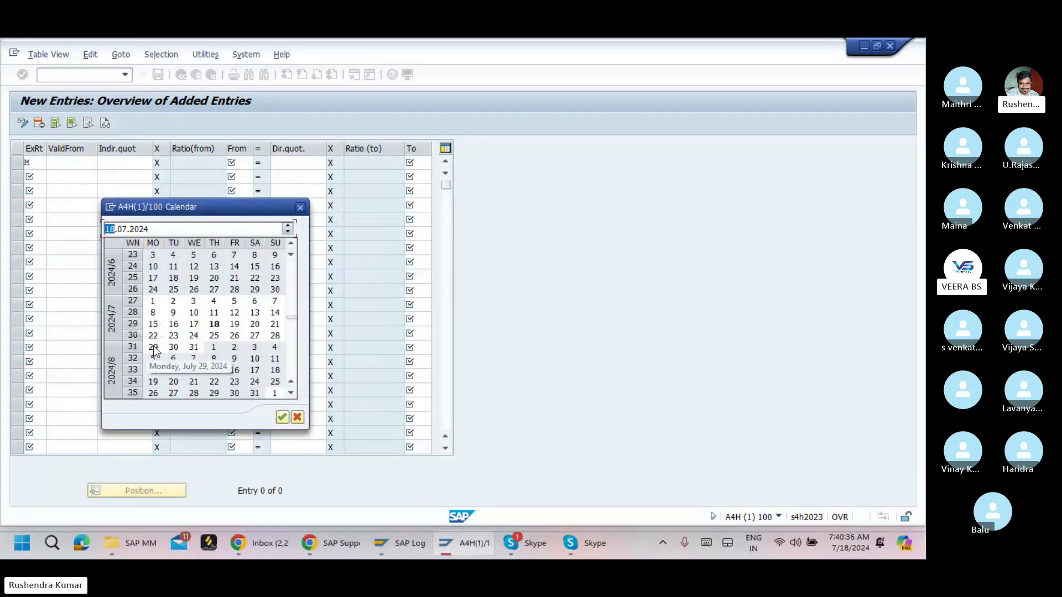
pyautogui.doubleClick(175, 324)
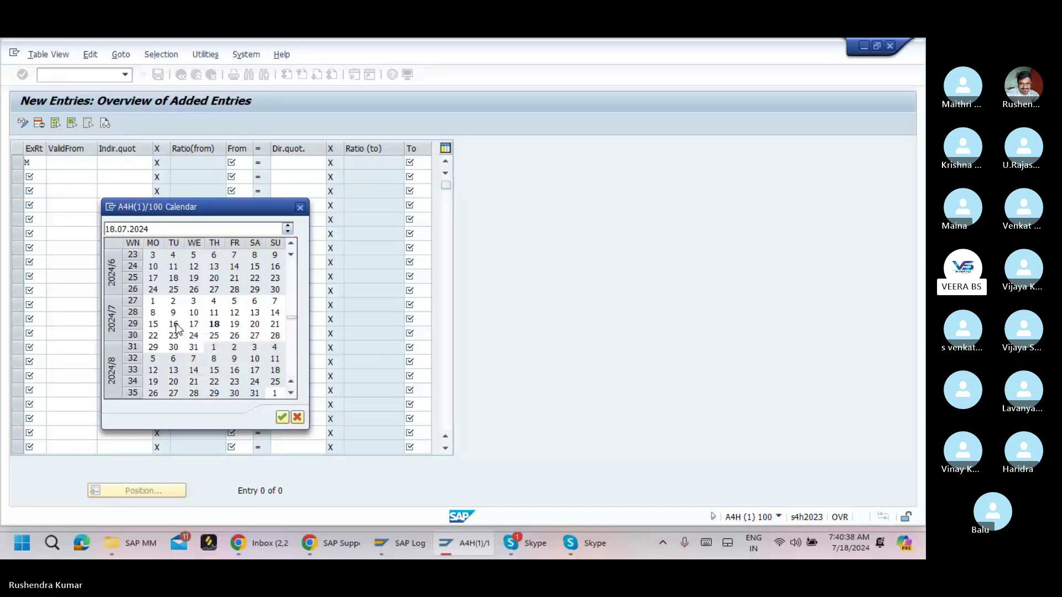
pyautogui.click(243, 165)
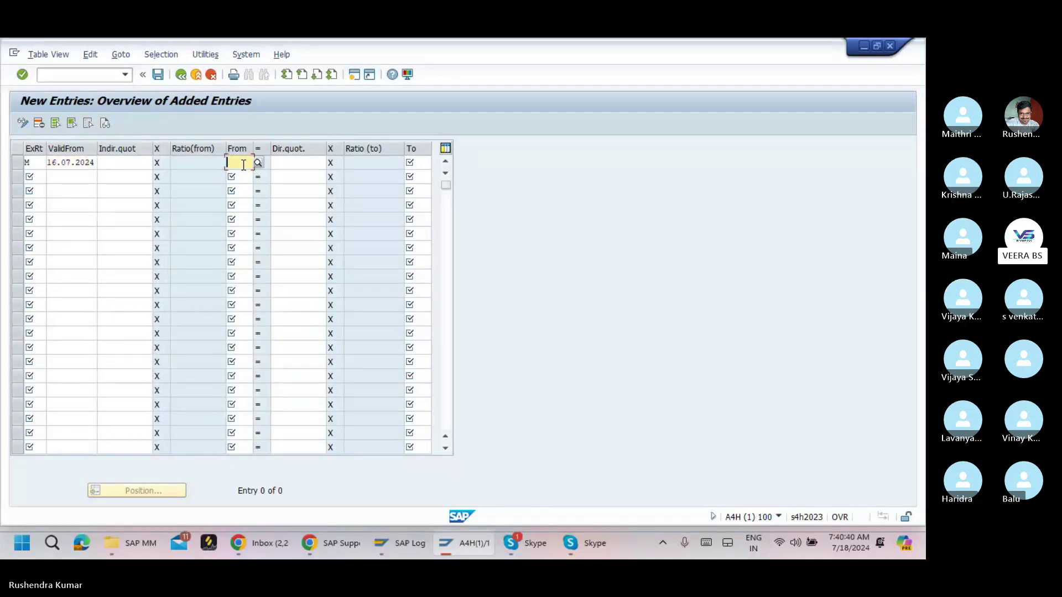
pyautogui.write('USD')
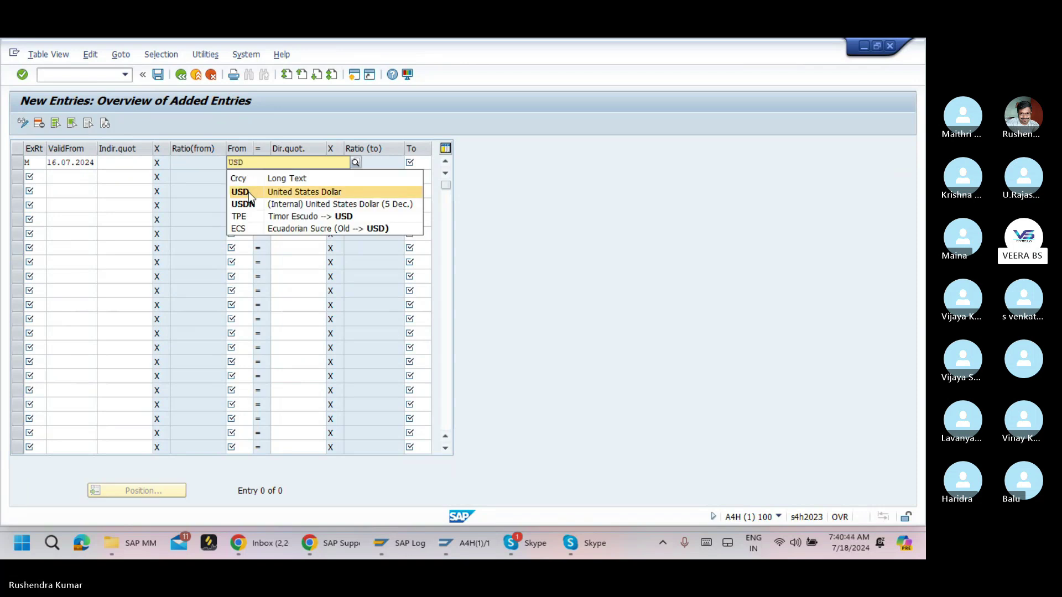
pyautogui.click(248, 192)
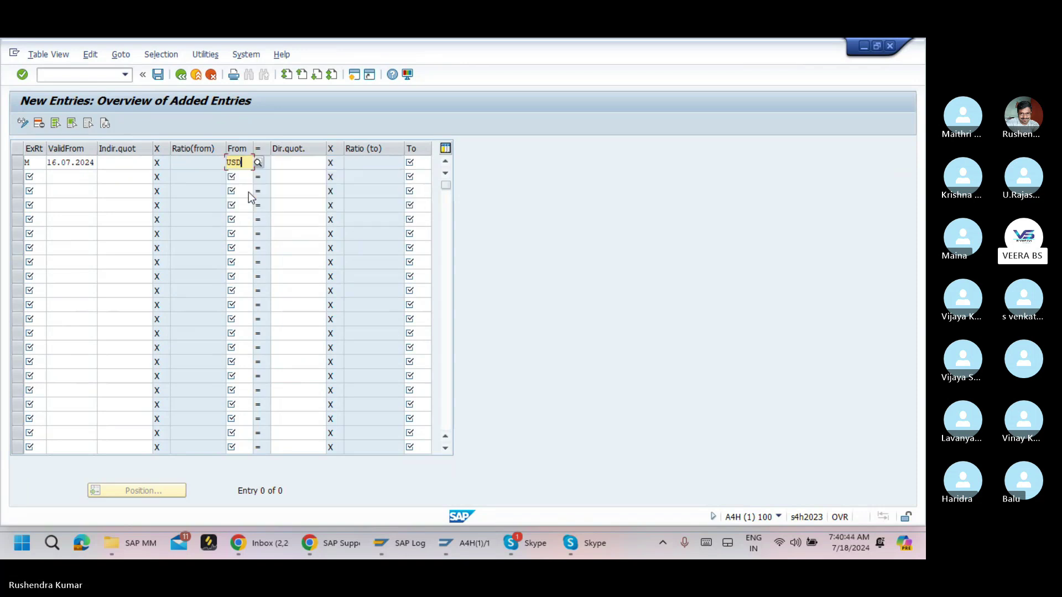
# Set the new exchange rate's direct quotation to 83,01234 and its To currency to INR, and confirm the entry
pyautogui.click(417, 162)
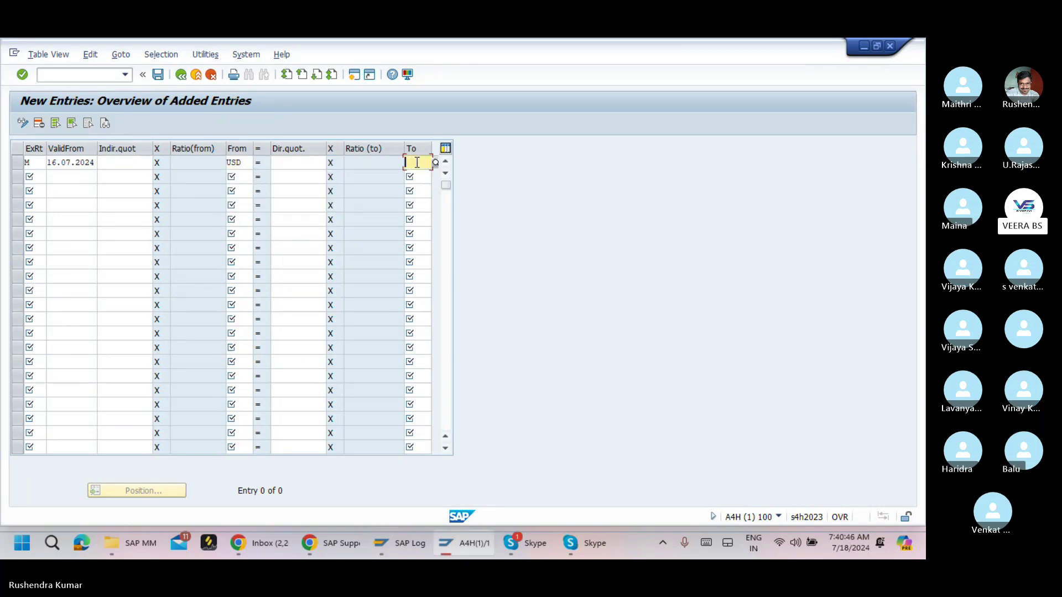
pyautogui.click(311, 160)
pyautogui.write('83,01234')
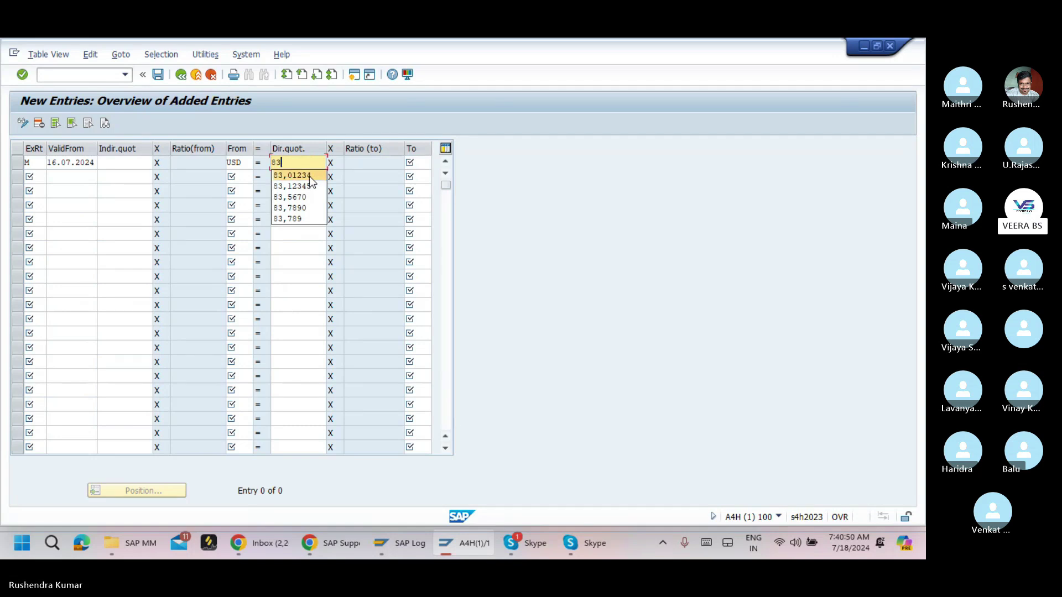
pyautogui.click(311, 176)
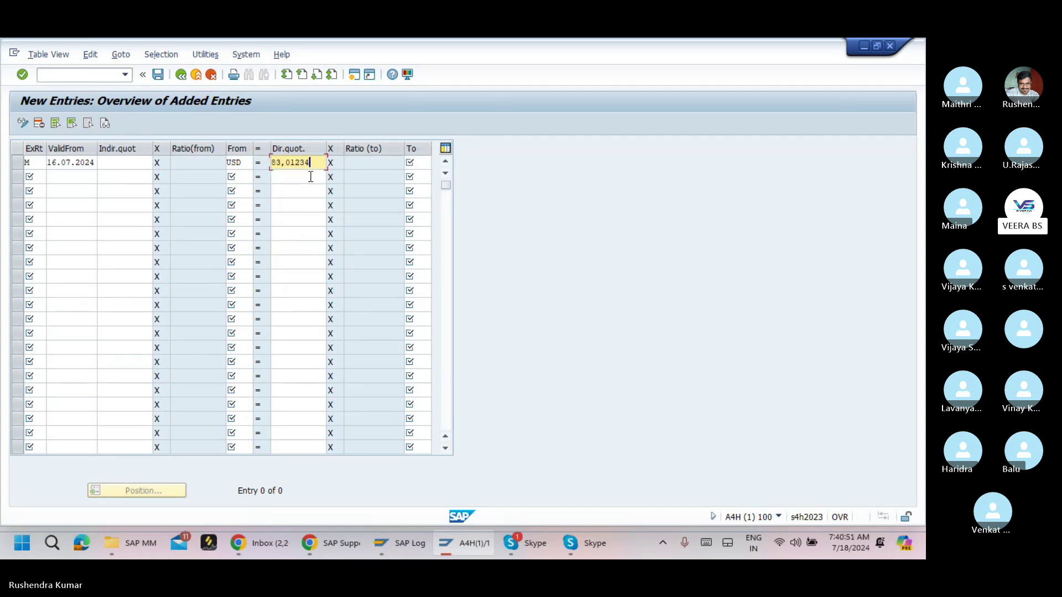
pyautogui.click(424, 162)
pyautogui.write('IN')
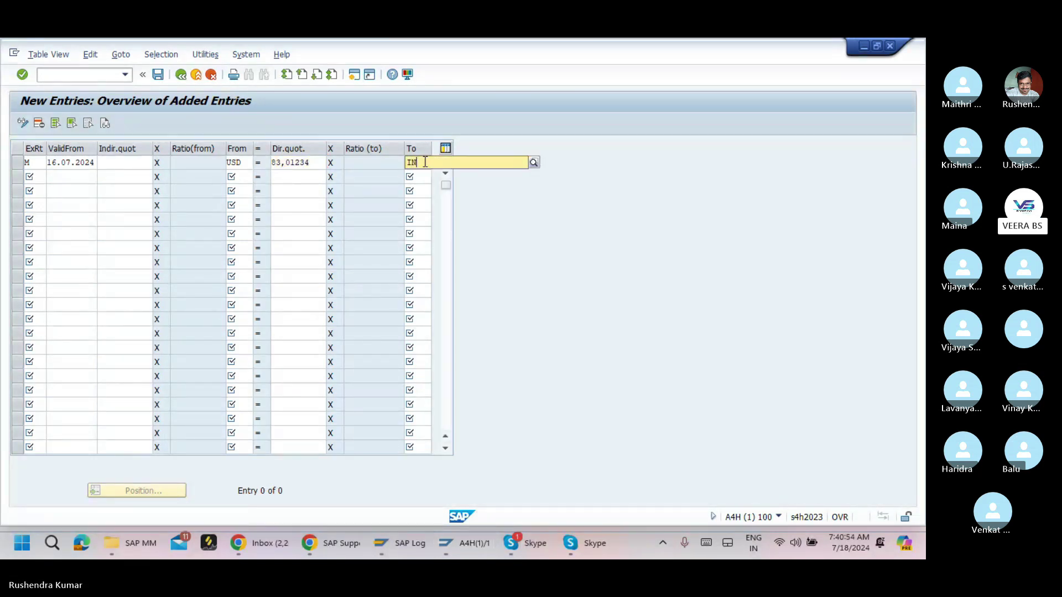
pyautogui.write('R')
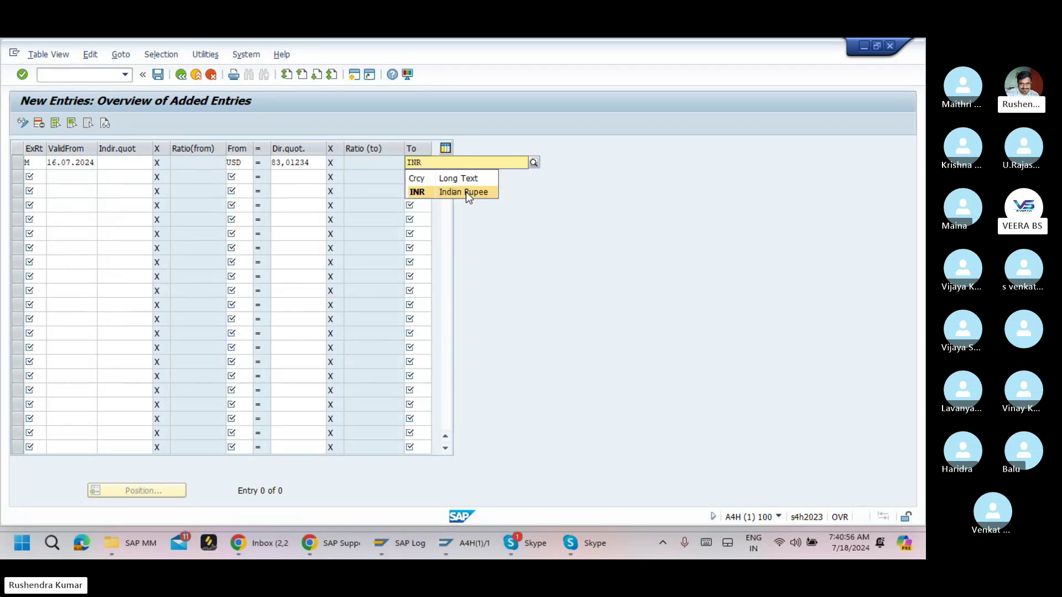
pyautogui.click(466, 192)
pyautogui.press('Return')
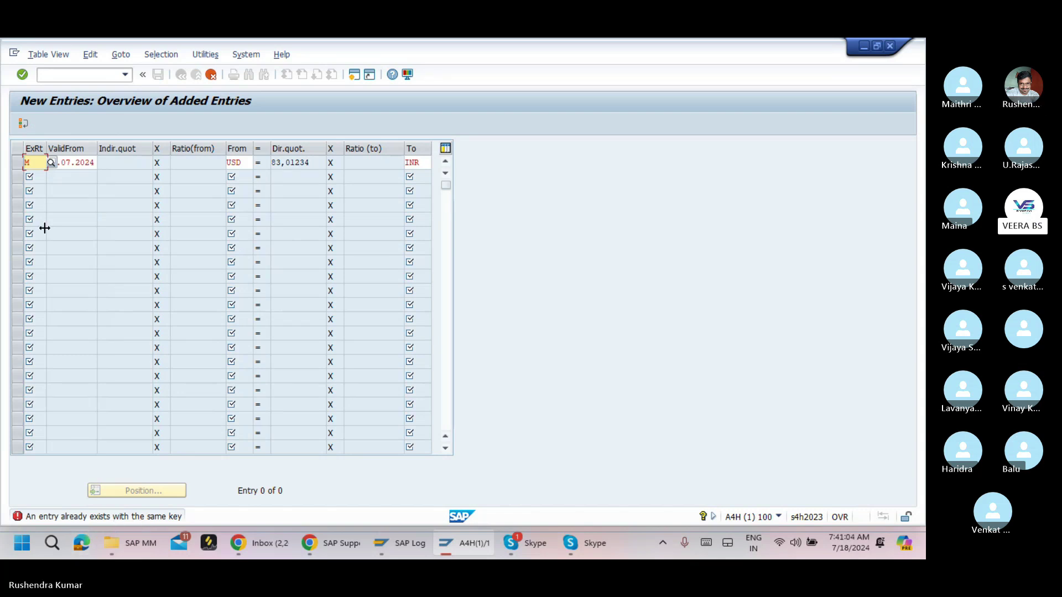
# Try to enter the USD to INR rate with the valid-from date 18.07.2024, accepting the zero exchange rate warning
pyautogui.click(95, 161)
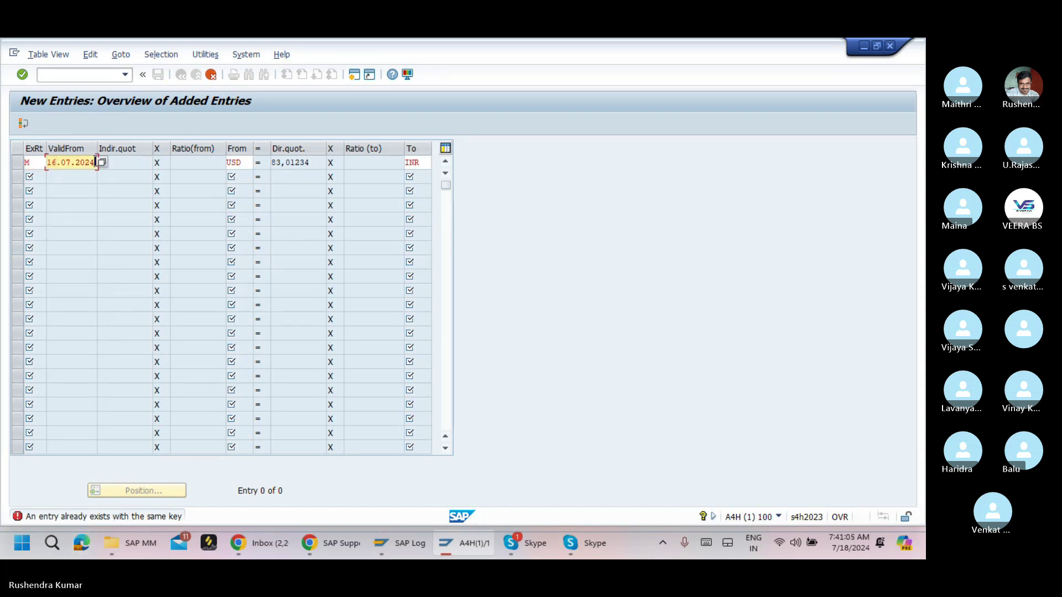
pyautogui.click(102, 162)
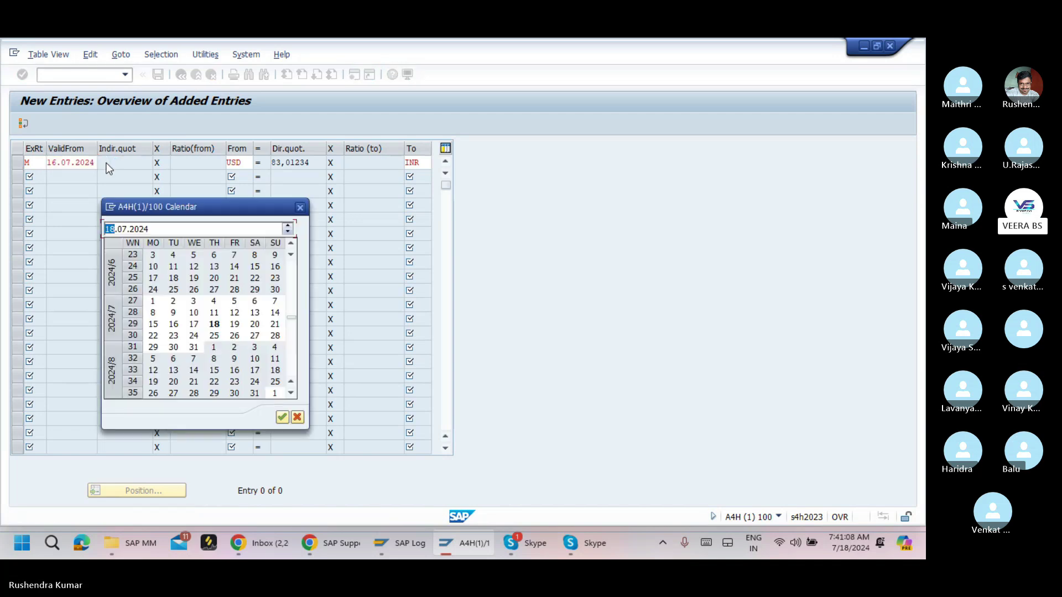
pyautogui.doubleClick(214, 324)
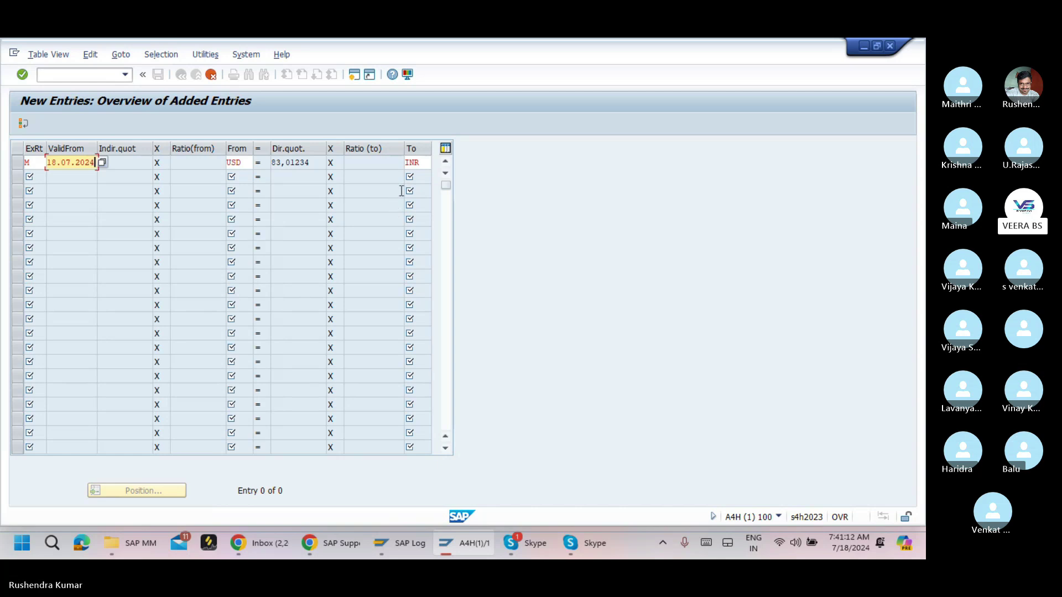
pyautogui.click(424, 163)
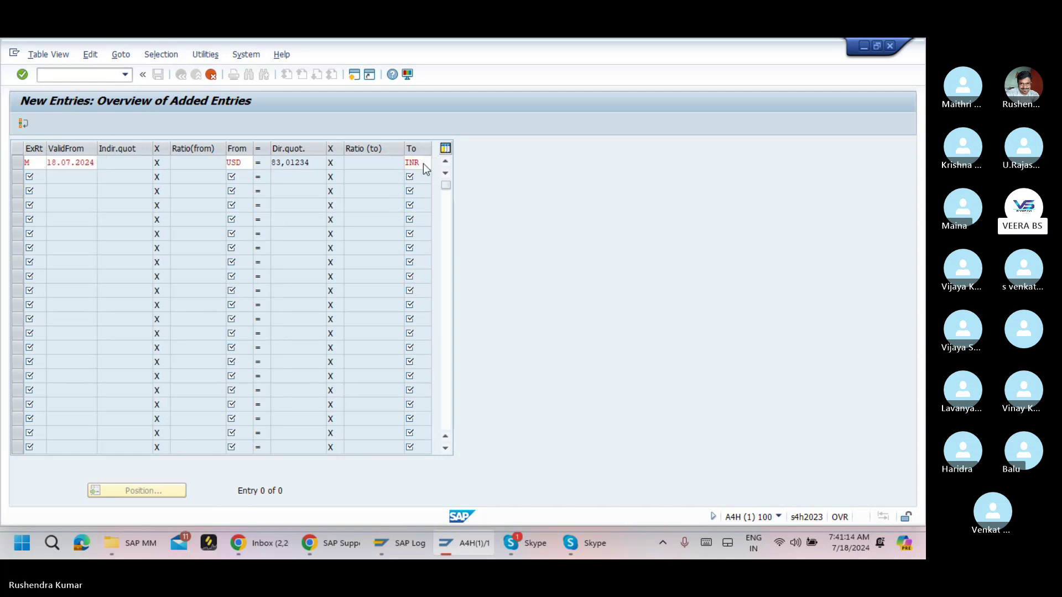
pyautogui.press('Return')
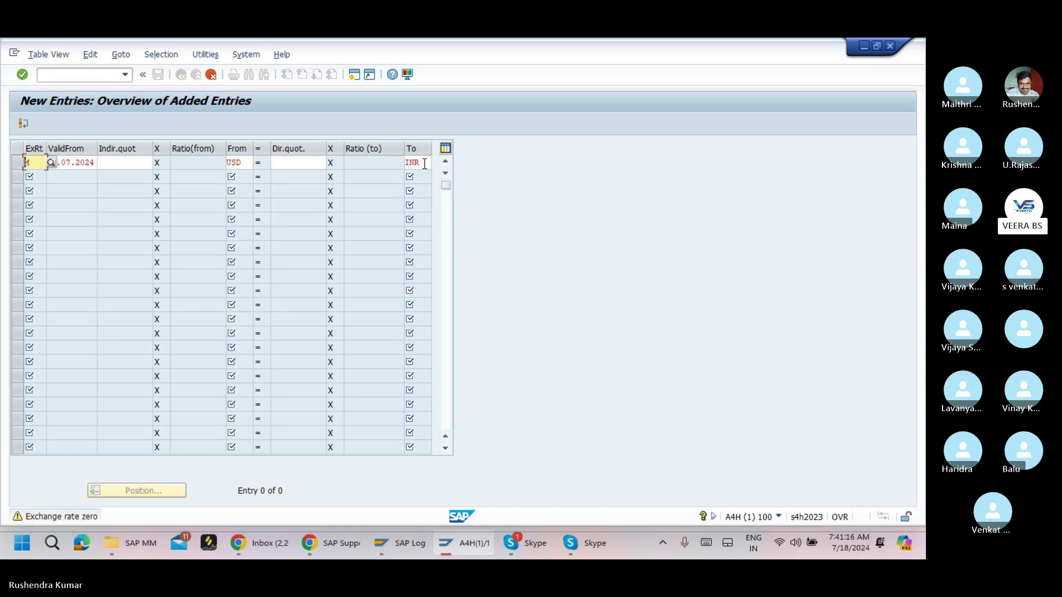
pyautogui.press('Return')
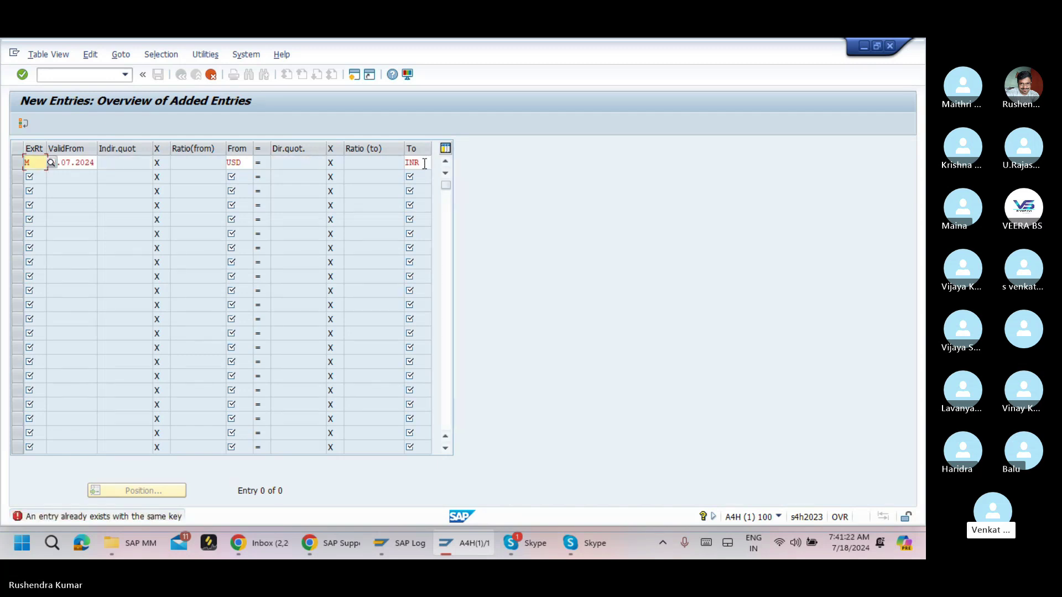
# Try to enter the USD to INR rate with the valid-from date 10.07.2024, accepting the zero exchange rate warning
pyautogui.click(90, 161)
pyautogui.click(102, 163)
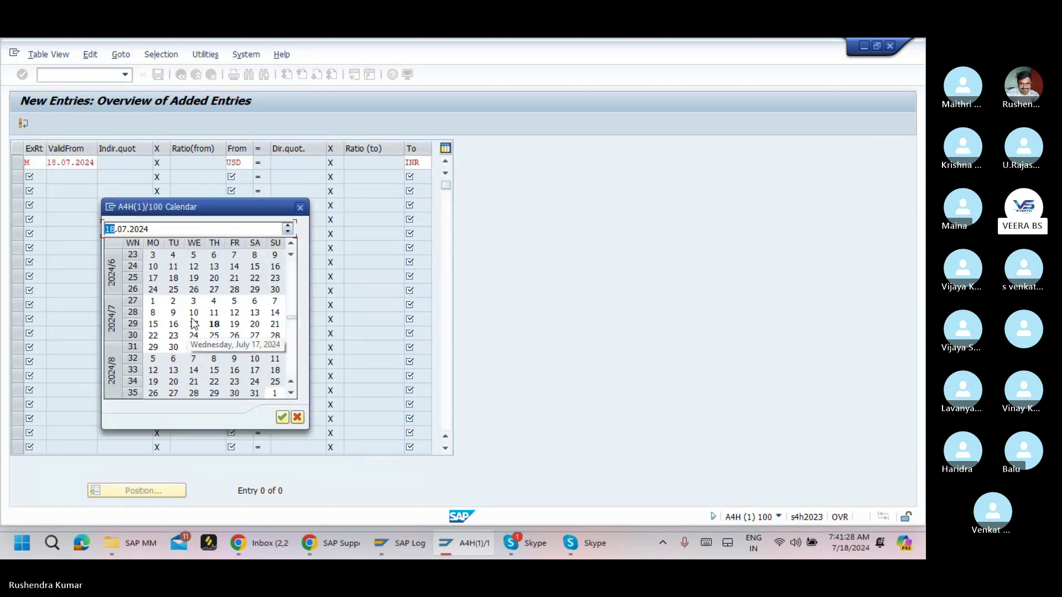
pyautogui.doubleClick(194, 313)
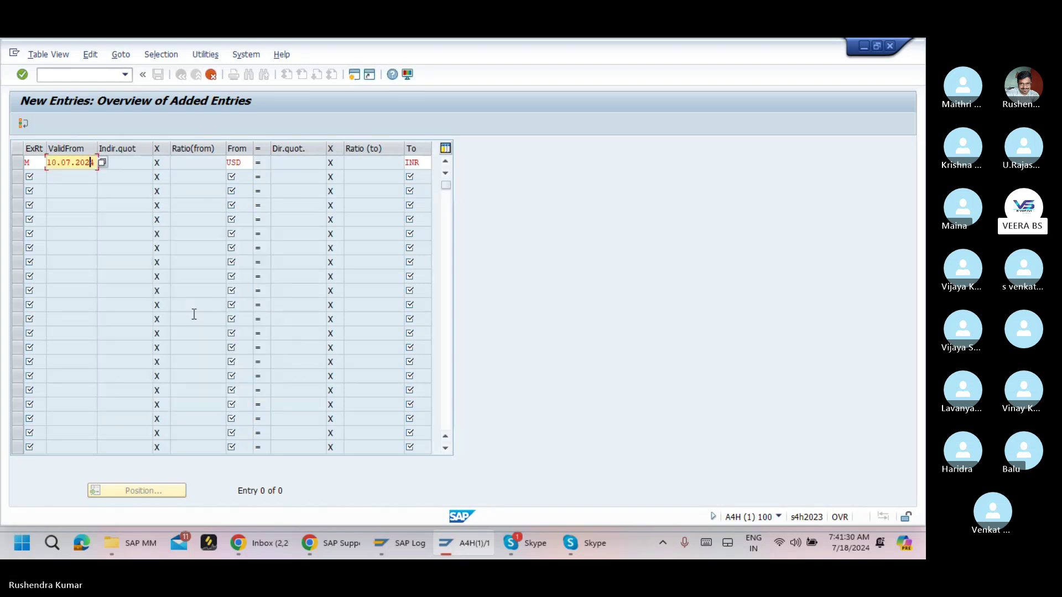
pyautogui.press('Return')
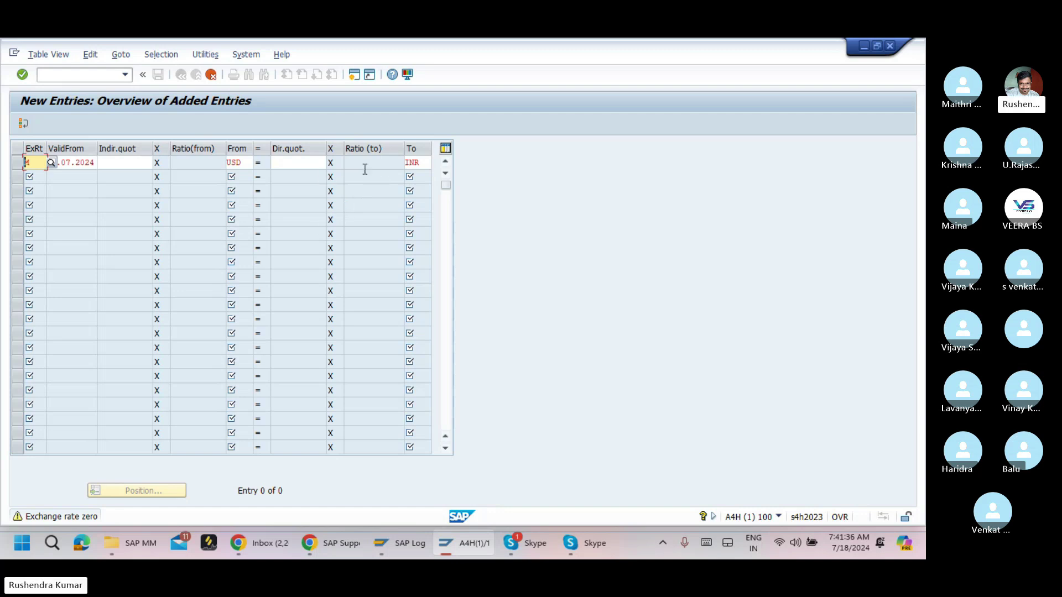
pyautogui.click(425, 163)
pyautogui.press('Return')
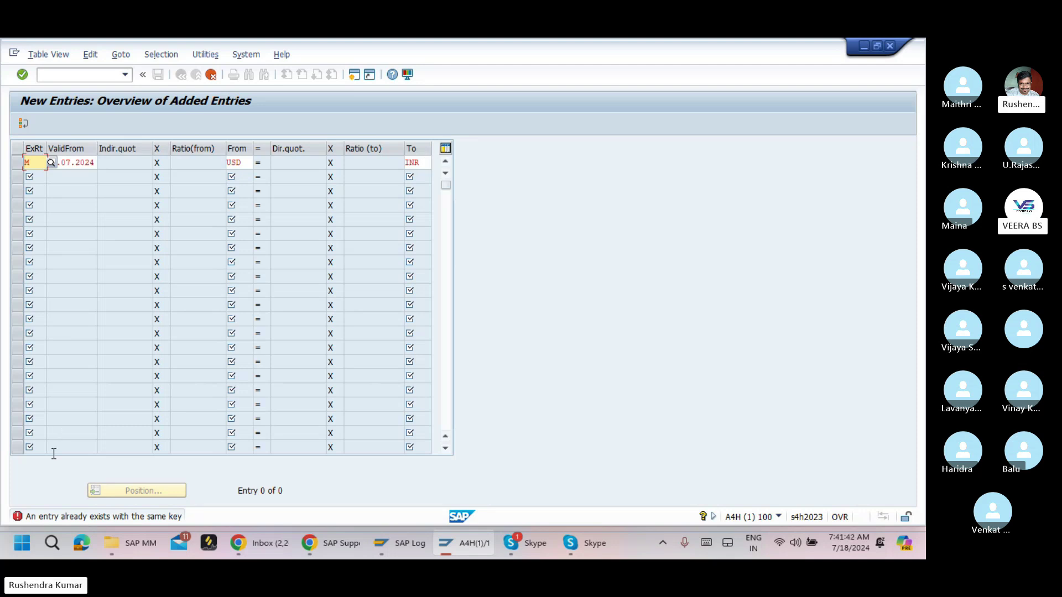
# Set the rate's valid-from date to 20.07.2024 and confirm the entry, accepting the zero exchange rate warning
pyautogui.click(94, 163)
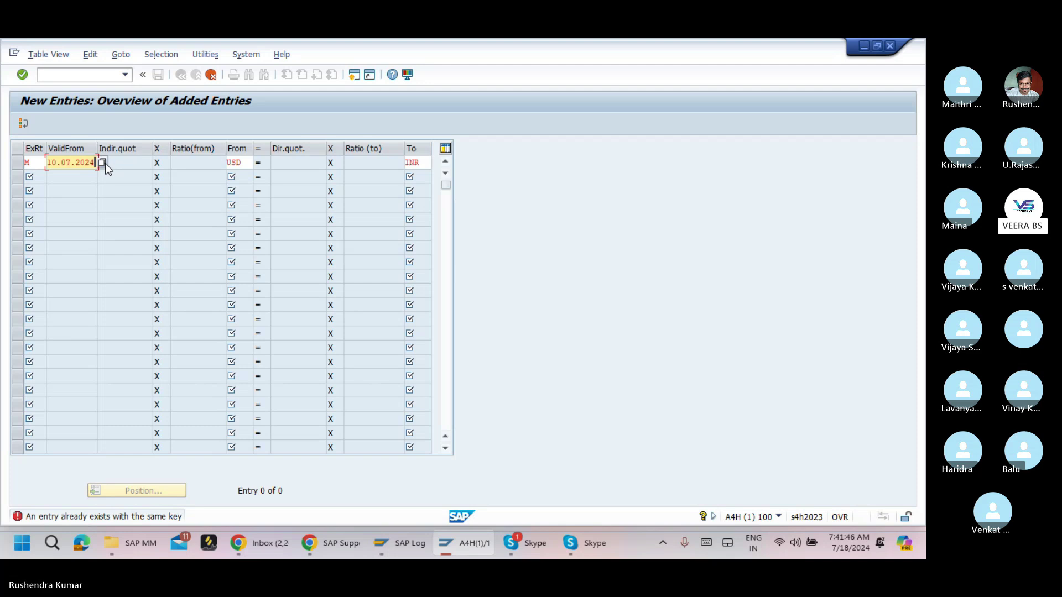
pyautogui.click(103, 163)
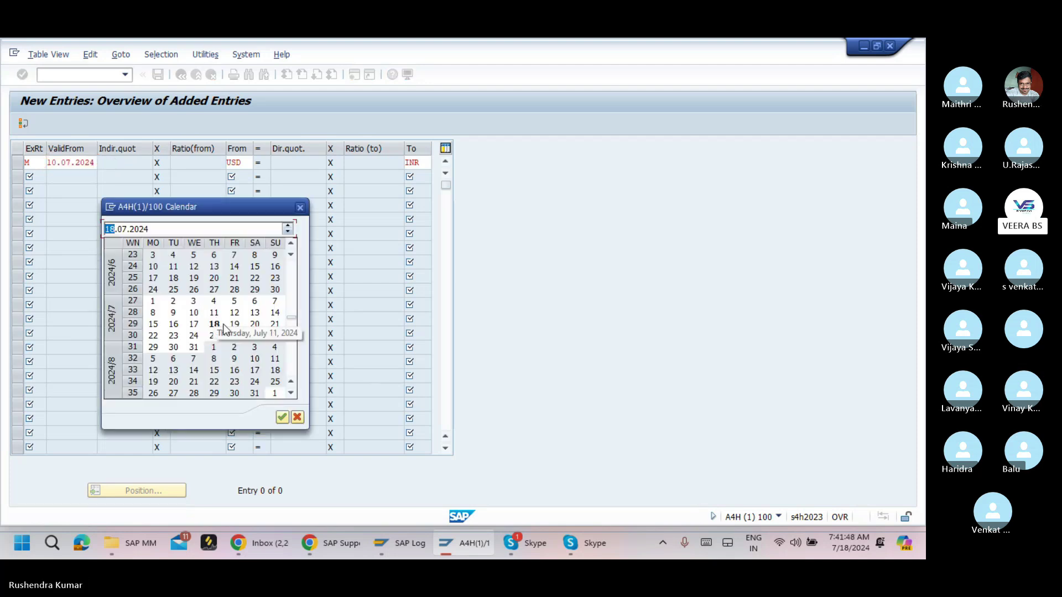
pyautogui.doubleClick(254, 324)
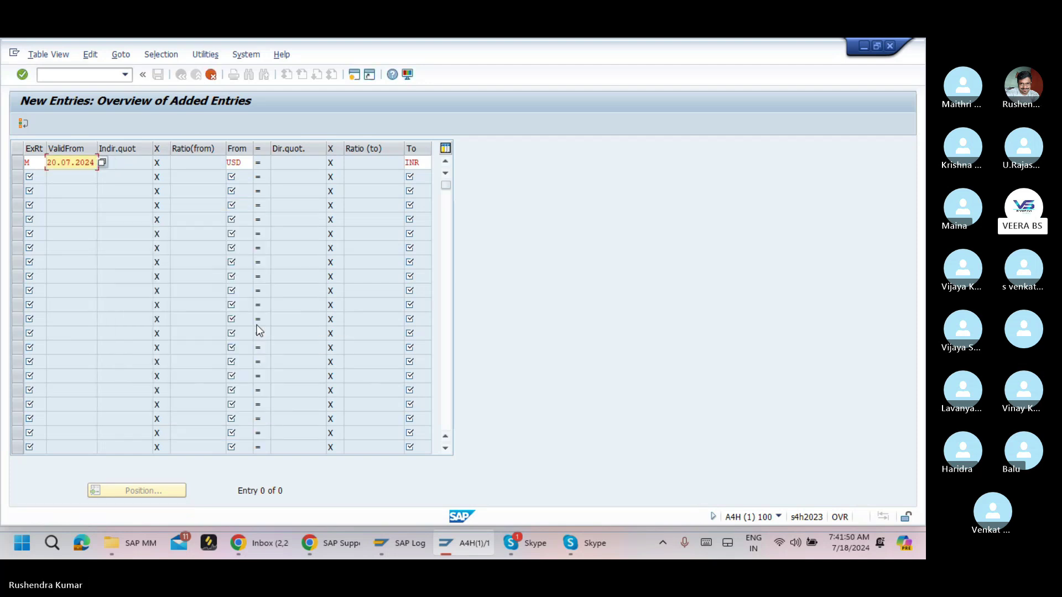
pyautogui.press('Return')
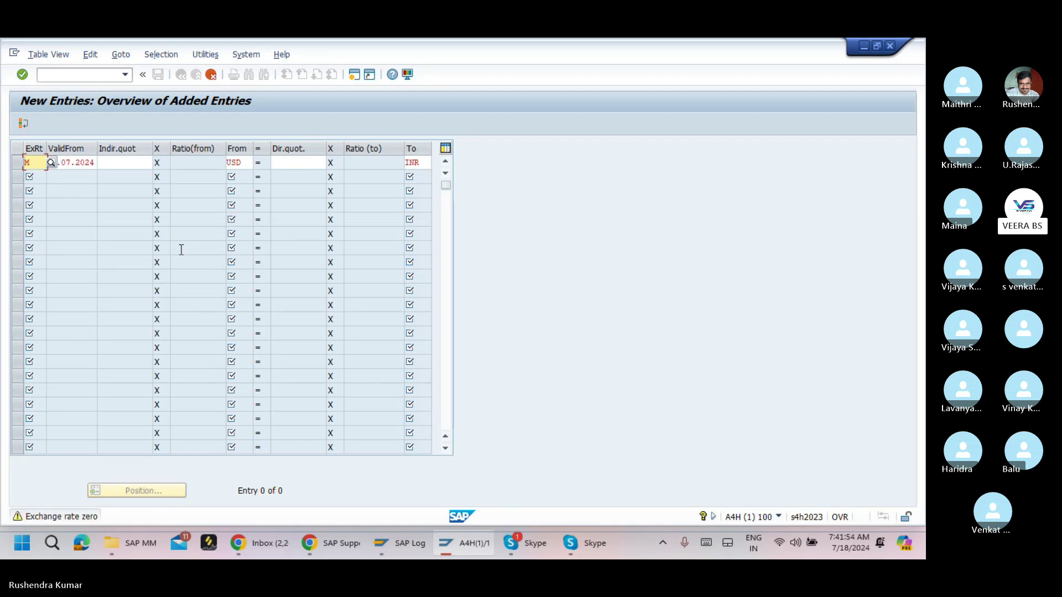
pyautogui.press('Return')
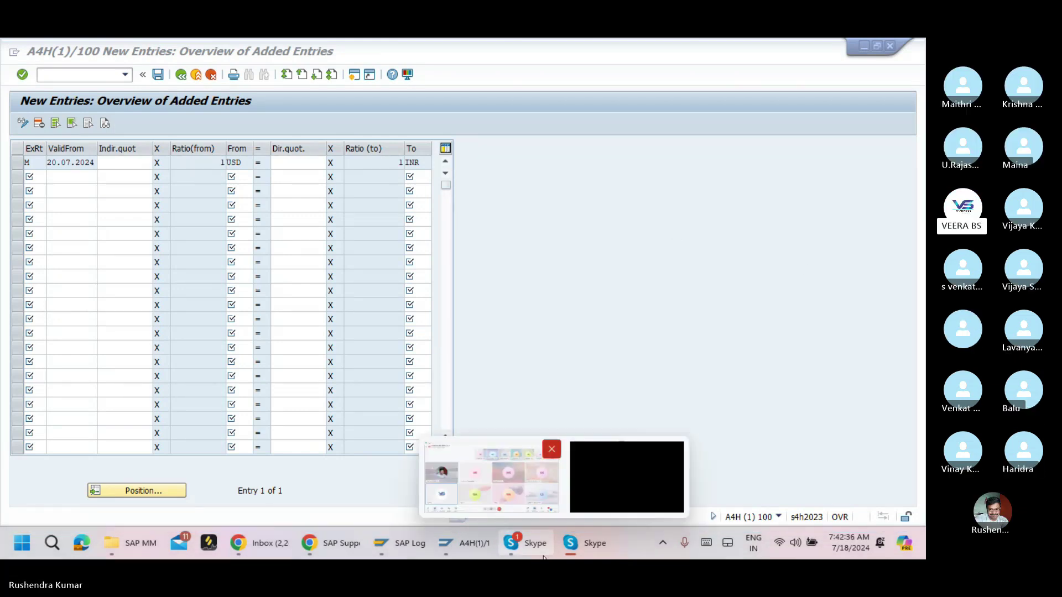
# Switch to the Skype call window and stop sharing the screen
pyautogui.click(457, 45)
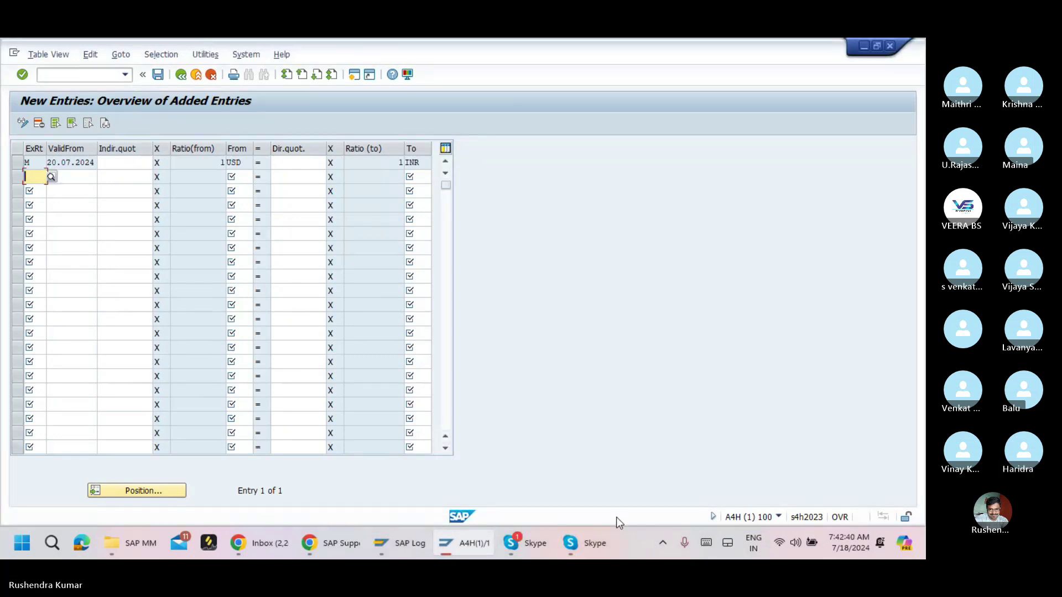
pyautogui.click(579, 542)
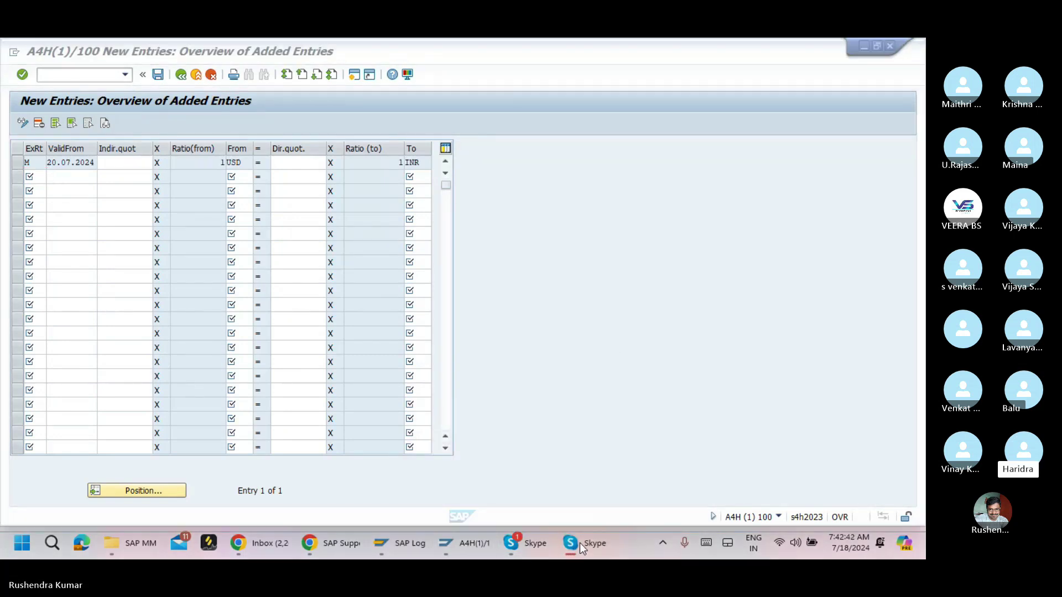
pyautogui.click(529, 545)
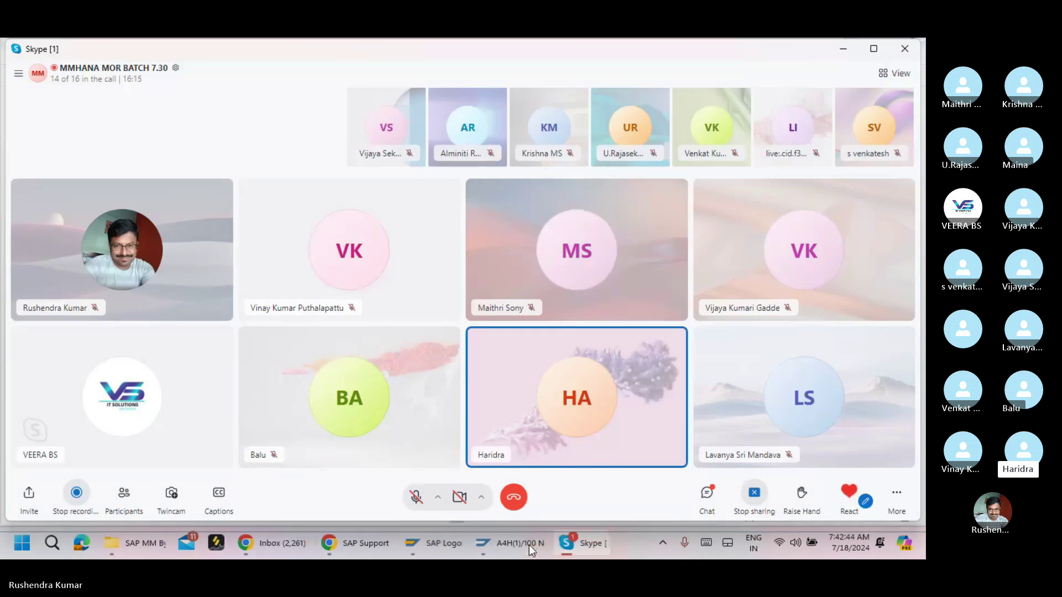
pyautogui.click(754, 502)
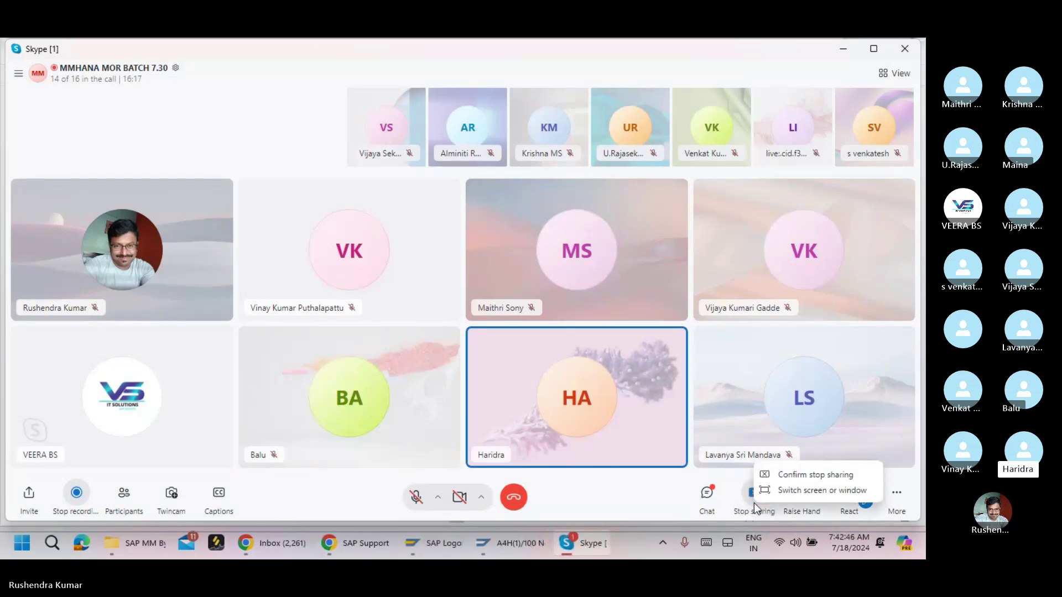
pyautogui.click(806, 476)
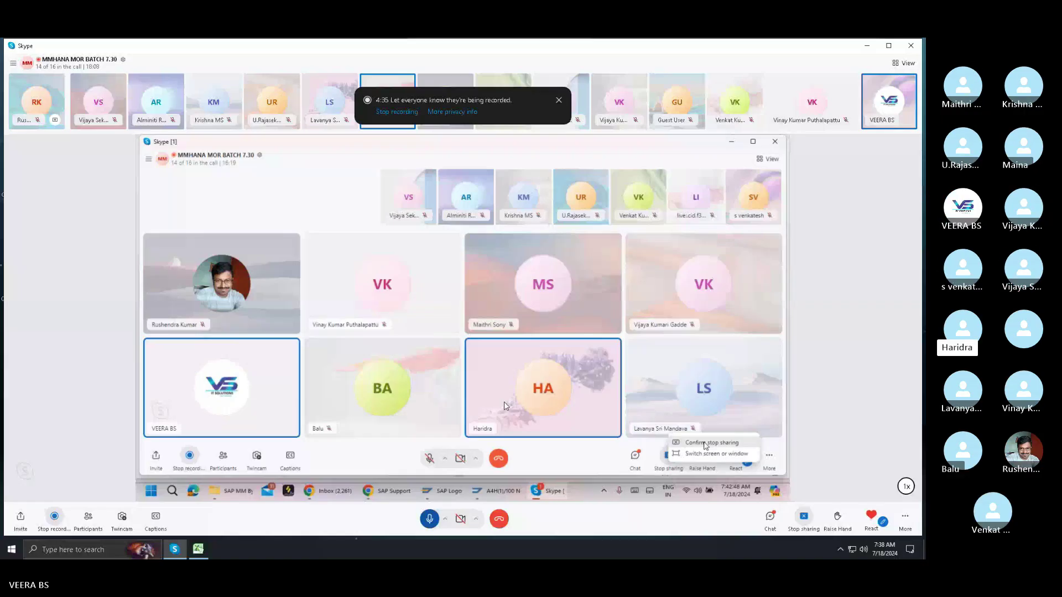